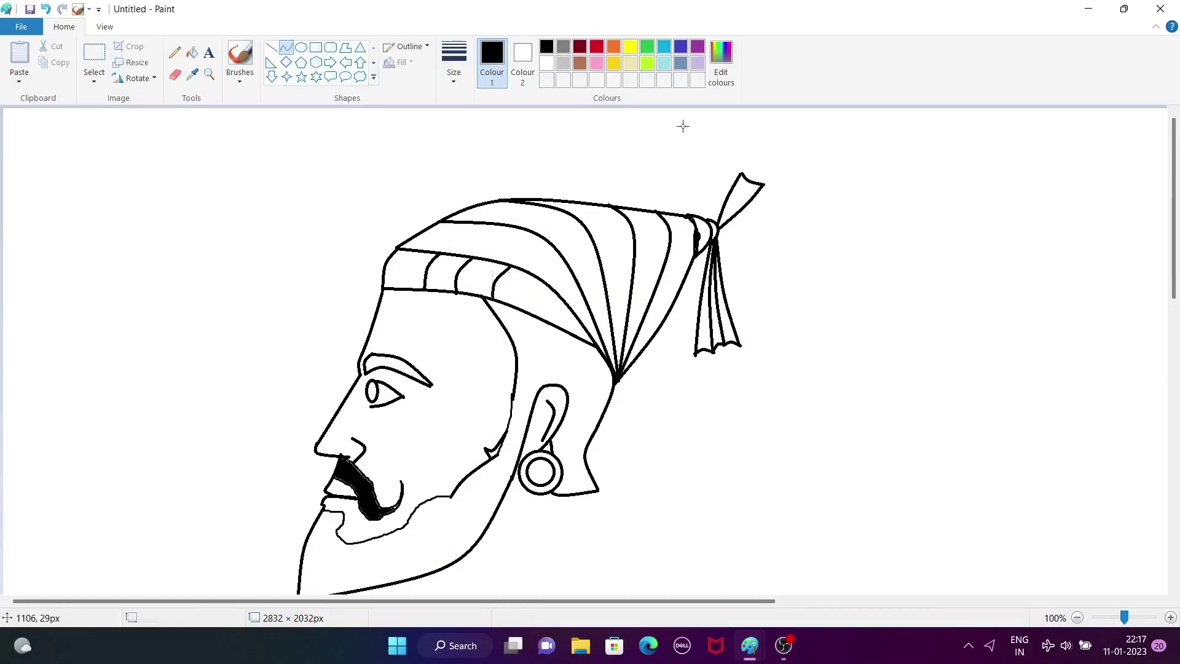
# Step: Undo the strokes of the turban, tassel, ear, earring and beard back to the face's front profile
pyautogui.click(47, 10)
pyautogui.click(47, 9)
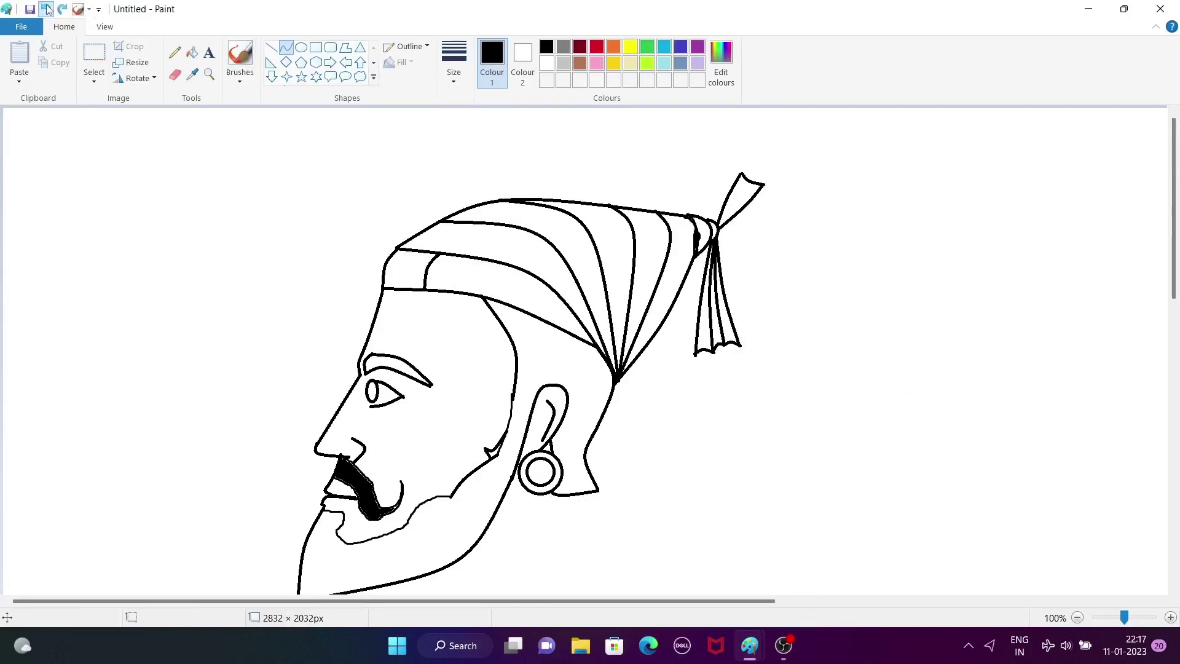
pyautogui.click(48, 10)
pyautogui.click(47, 9)
pyautogui.click(48, 10)
pyautogui.click(47, 9)
pyautogui.click(48, 9)
pyautogui.click(48, 9)
pyautogui.click(48, 9)
pyautogui.click(47, 10)
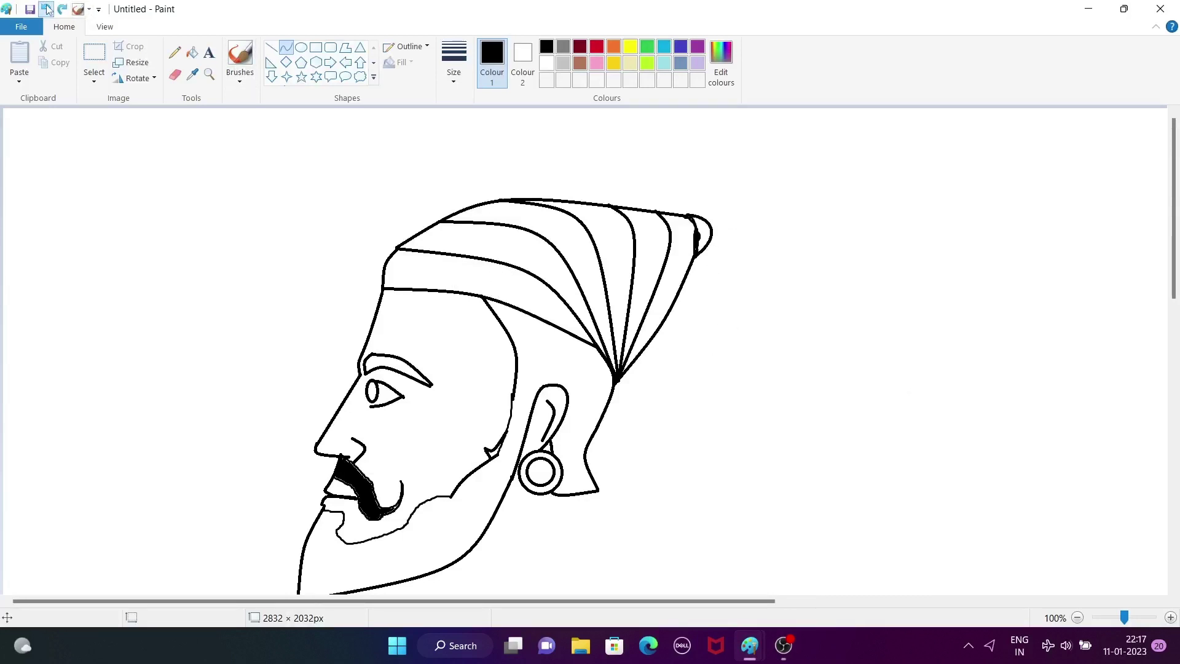
pyautogui.click(47, 9)
pyautogui.click(48, 9)
pyautogui.click(47, 9)
pyautogui.click(47, 9)
pyautogui.click(48, 9)
pyautogui.click(47, 9)
pyautogui.click(47, 9)
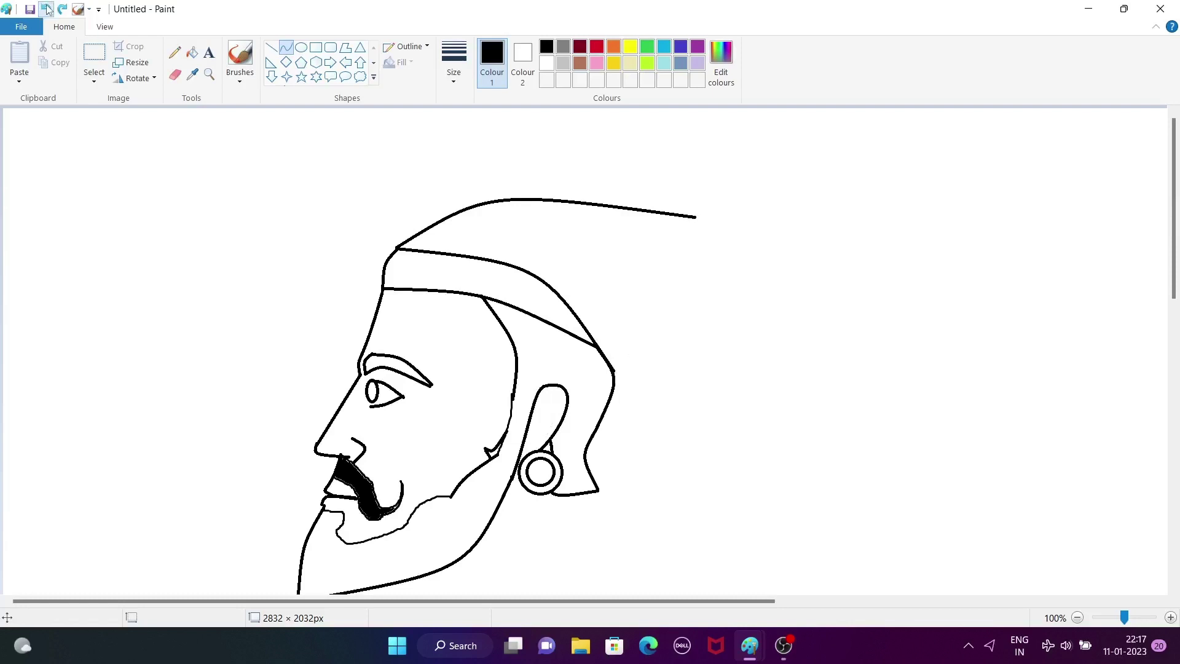
pyautogui.click(47, 9)
pyautogui.click(47, 10)
pyautogui.click(48, 9)
pyautogui.click(47, 9)
pyautogui.click(47, 9)
pyautogui.click(48, 9)
pyautogui.click(47, 9)
pyautogui.click(47, 10)
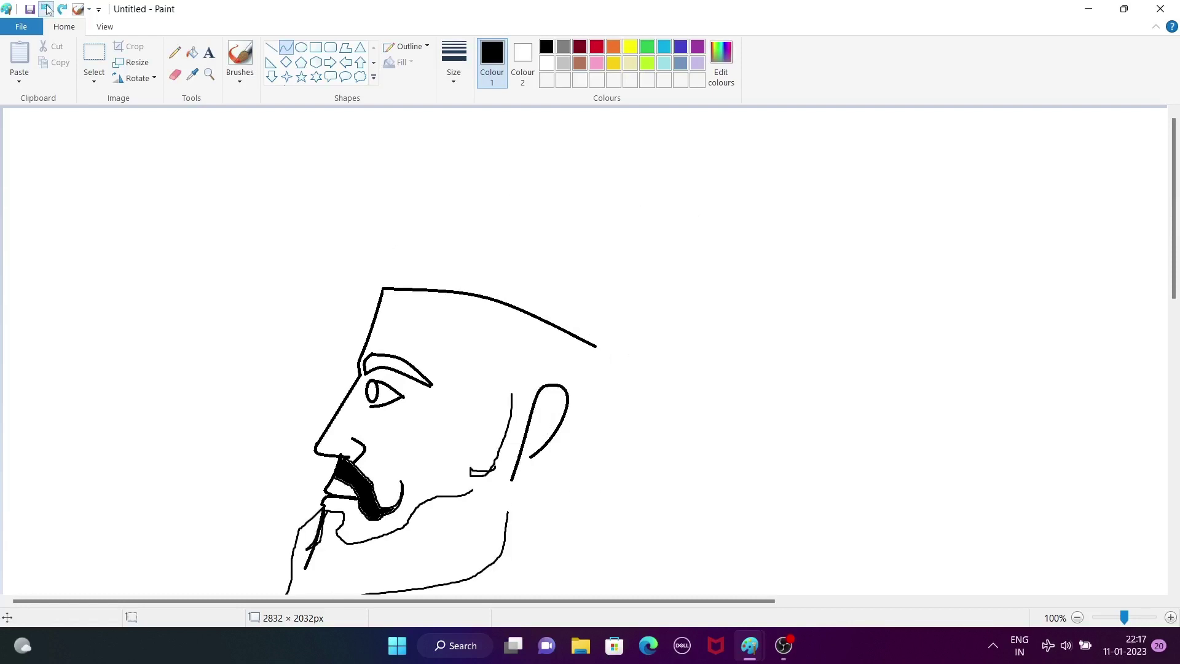
pyautogui.click(47, 10)
pyautogui.click(48, 9)
pyautogui.rightClick(48, 9)
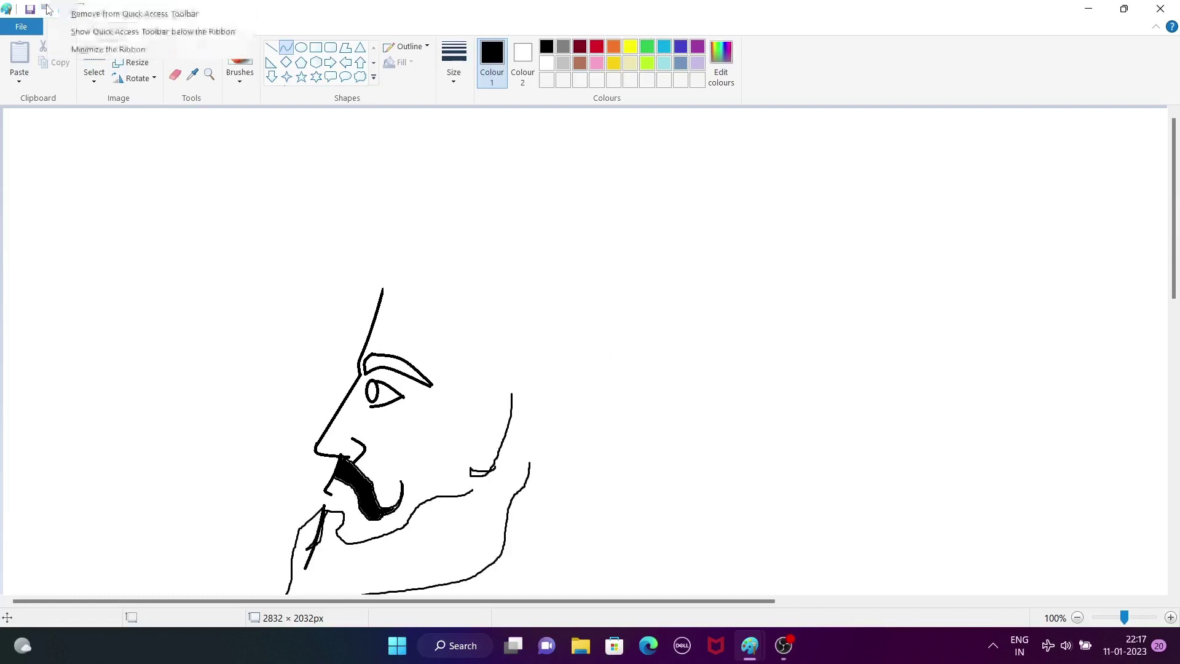
pyautogui.click(64, 137)
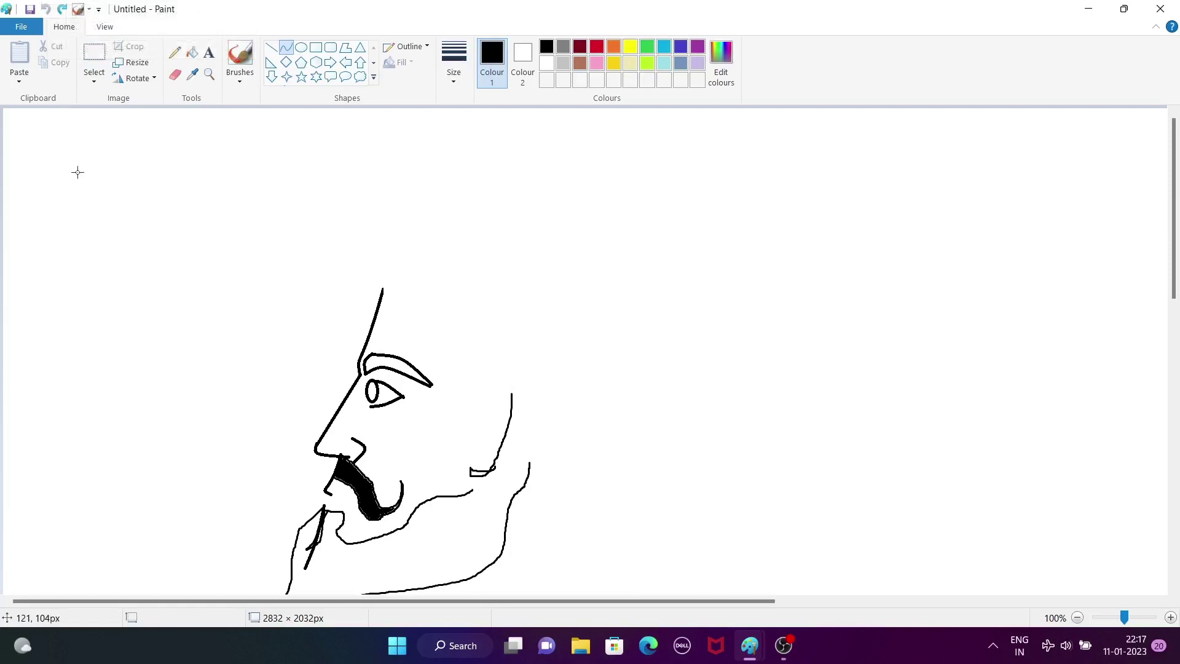
# Step: Redo all the undone strokes of the beard, ear, earring, turban and tassel
pyautogui.click(63, 10)
pyautogui.click(63, 10)
pyautogui.click(62, 10)
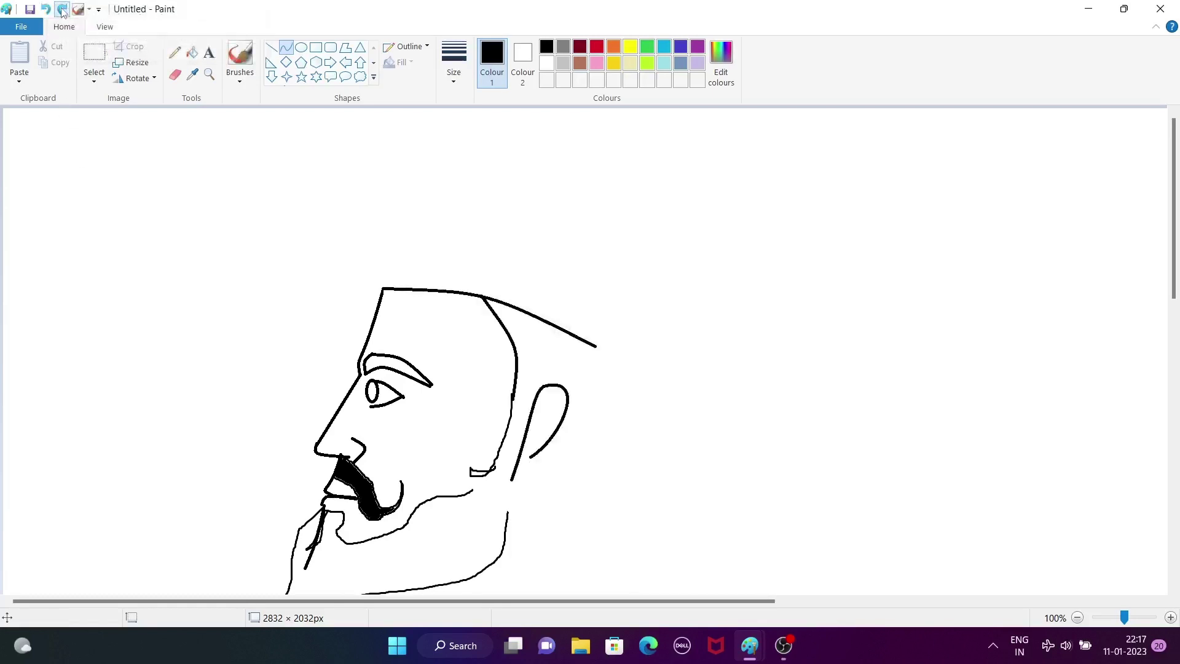
pyautogui.click(62, 10)
pyautogui.click(63, 10)
pyautogui.click(62, 10)
pyautogui.click(62, 9)
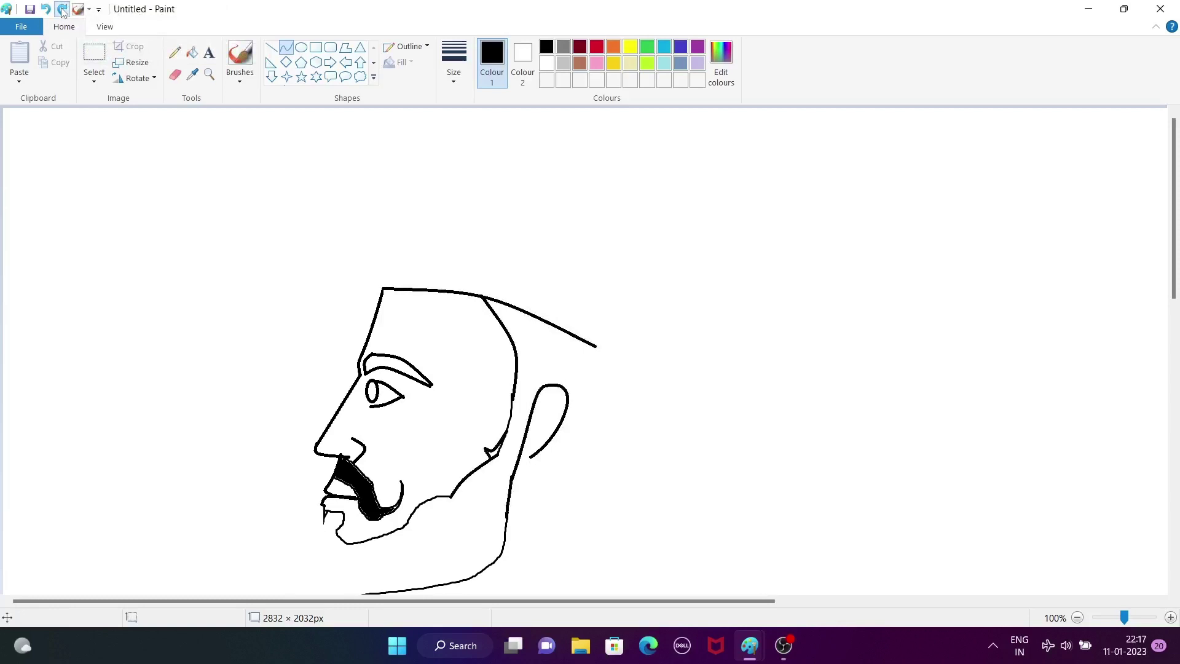
pyautogui.click(62, 10)
pyautogui.click(63, 9)
pyautogui.click(62, 10)
pyautogui.click(62, 9)
pyautogui.click(63, 10)
pyautogui.click(62, 10)
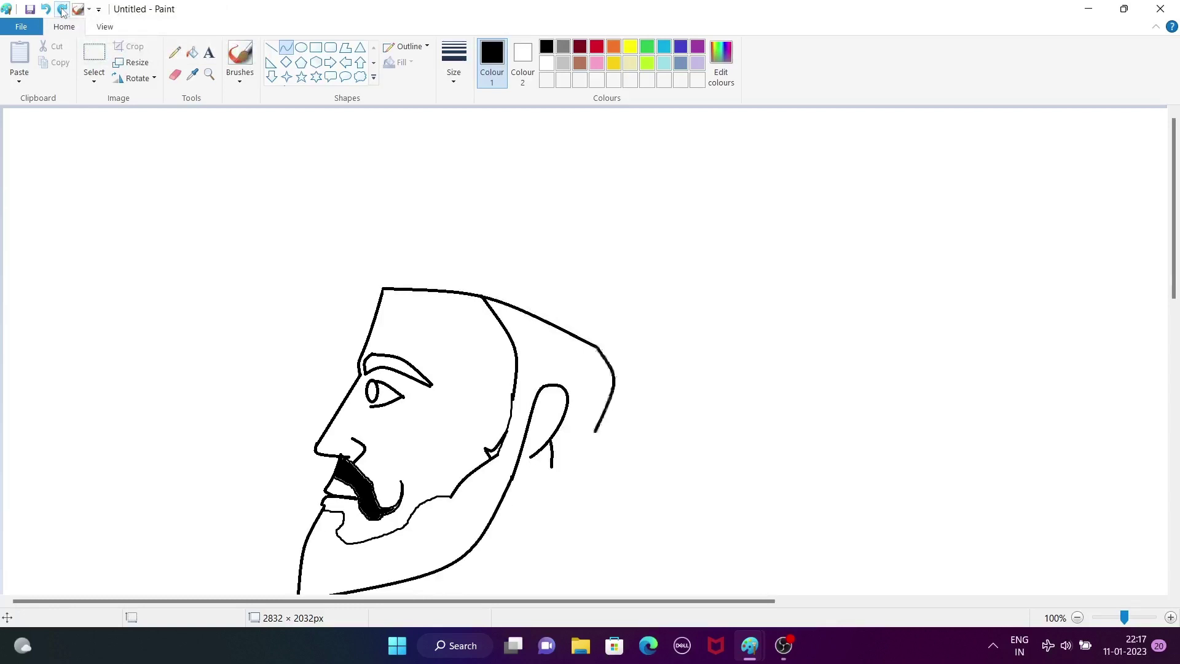
pyautogui.click(62, 10)
pyautogui.click(62, 10)
pyautogui.click(62, 10)
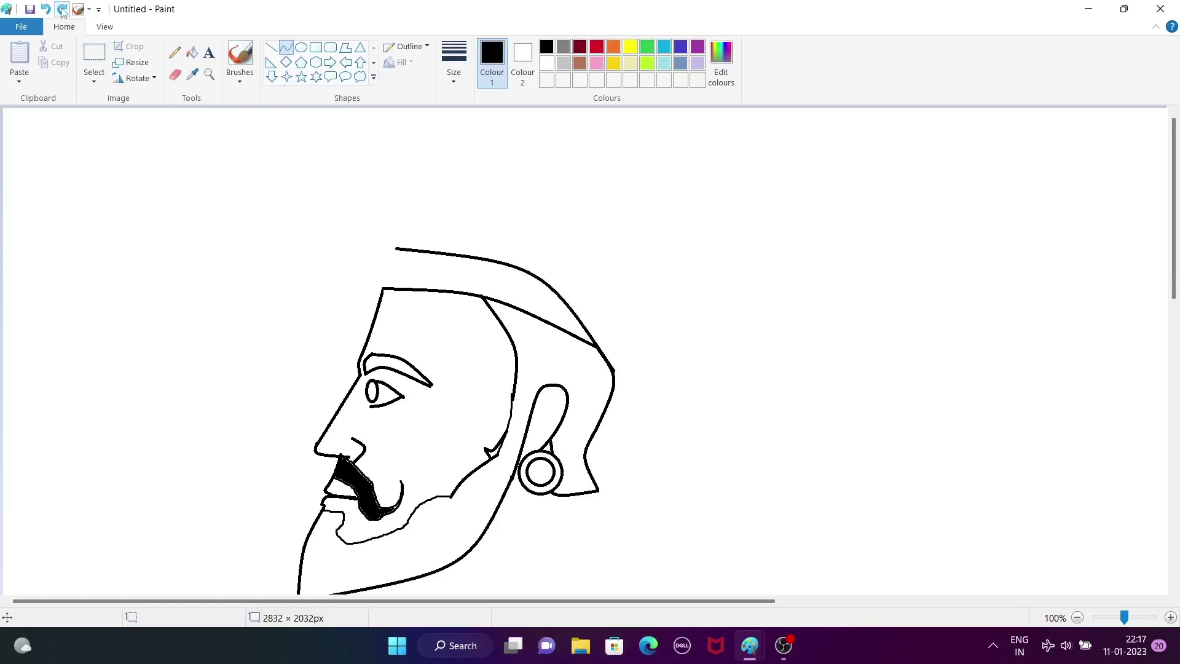
pyautogui.click(62, 10)
pyautogui.click(62, 10)
pyautogui.click(62, 9)
pyautogui.click(62, 10)
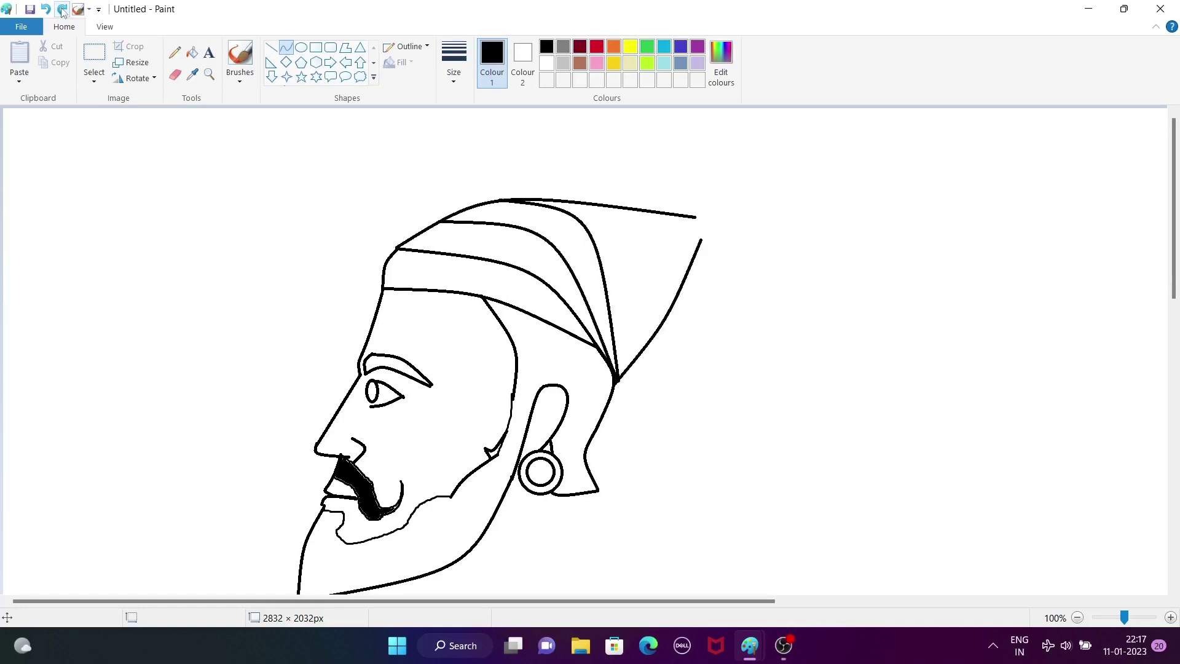
pyautogui.click(62, 10)
pyautogui.click(62, 10)
pyautogui.click(62, 10)
pyautogui.click(62, 10)
pyautogui.click(62, 9)
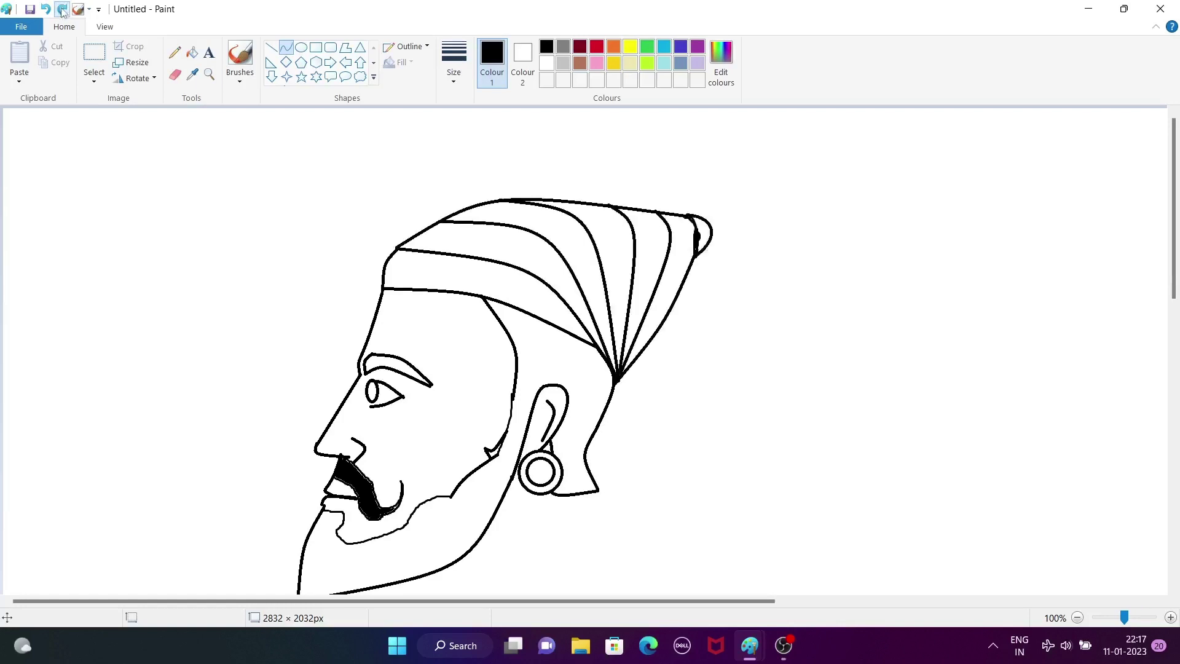
pyautogui.click(62, 10)
pyautogui.click(62, 10)
pyautogui.click(62, 10)
pyautogui.click(62, 10)
pyautogui.click(62, 10)
pyautogui.click(62, 10)
pyautogui.click(62, 10)
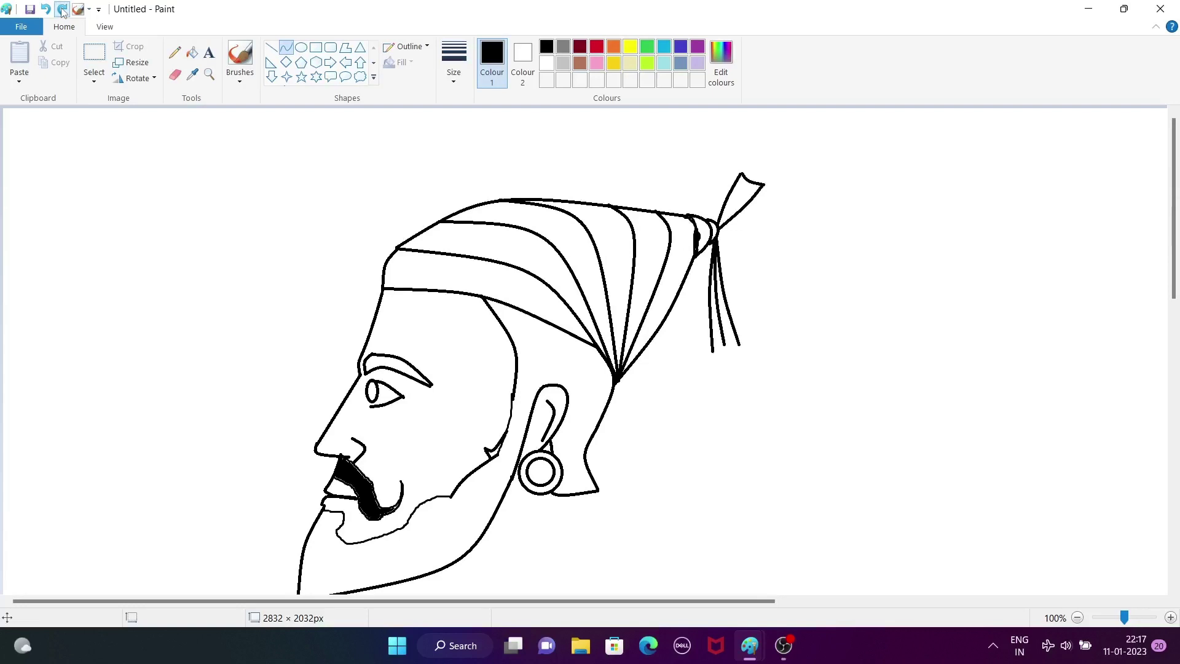
pyautogui.click(62, 10)
pyautogui.click(62, 10)
pyautogui.click(62, 10)
pyautogui.click(62, 9)
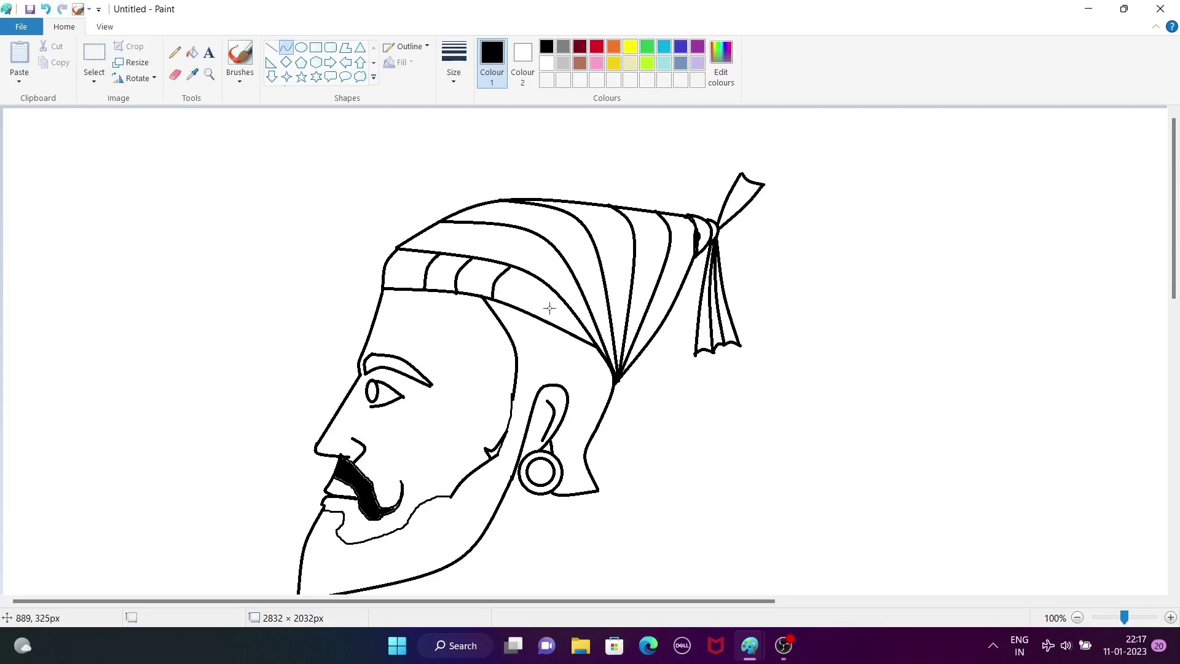
# Step: Draw two more curved creases across the turban's headband and two across the band above it
pyautogui.moveTo(546, 283)
pyautogui.mouseDown()
pyautogui.moveTo(531, 314)
pyautogui.moveTo(529, 298)
pyautogui.moveTo(564, 316)
pyautogui.mouseUp()
pyautogui.click(530, 298)
pyautogui.moveTo(450, 253)
pyautogui.mouseDown()
pyautogui.moveTo(481, 222)
pyautogui.moveTo(462, 231)
pyautogui.moveTo(513, 225)
pyautogui.moveTo(478, 231)
pyautogui.mouseUp()
pyautogui.click(462, 231)
pyautogui.click(492, 262)
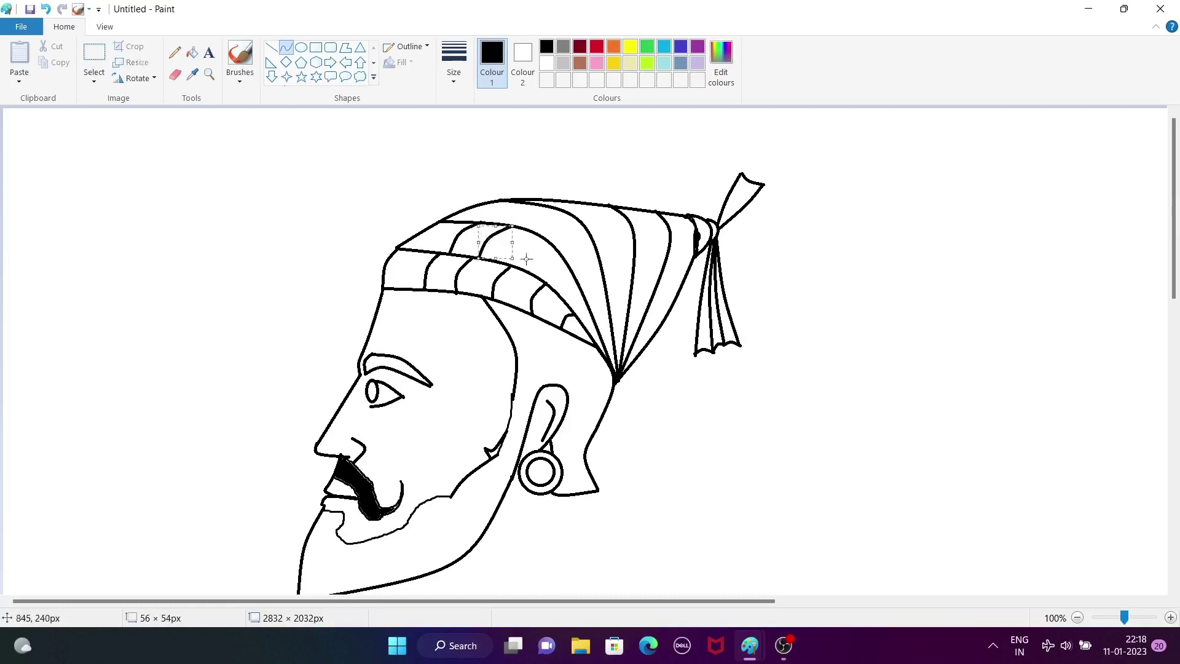
# Step: Try another curved crease farther back across the turban's second band
pyautogui.moveTo(520, 269)
pyautogui.mouseDown()
pyautogui.moveTo(511, 253)
pyautogui.moveTo(550, 257)
pyautogui.moveTo(556, 247)
pyautogui.moveTo(526, 246)
pyautogui.moveTo(523, 258)
pyautogui.moveTo(552, 244)
pyautogui.mouseUp()
pyautogui.click(529, 262)
pyautogui.click(551, 242)
pyautogui.hotkey('ctrl', 'z')
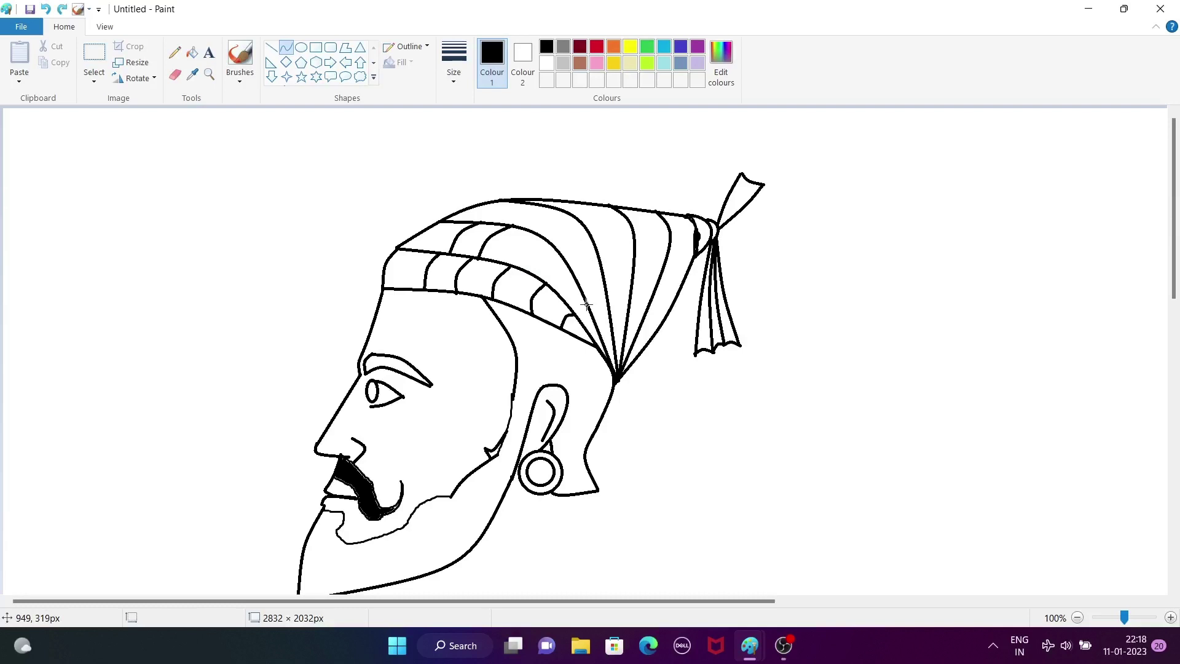
# Step: Redraw the second crease of the turban's second band farther back and add two small curved creases toward its narrow end
pyautogui.hotkey('ctrl', 'z')
pyautogui.moveTo(506, 262)
pyautogui.mouseDown()
pyautogui.moveTo(538, 236)
pyautogui.moveTo(513, 244)
pyautogui.mouseUp()
pyautogui.moveTo(555, 289)
pyautogui.mouseDown()
pyautogui.moveTo(578, 276)
pyautogui.moveTo(561, 277)
pyautogui.moveTo(580, 329)
pyautogui.moveTo(589, 302)
pyautogui.moveTo(592, 319)
pyautogui.mouseUp()
pyautogui.click(563, 278)
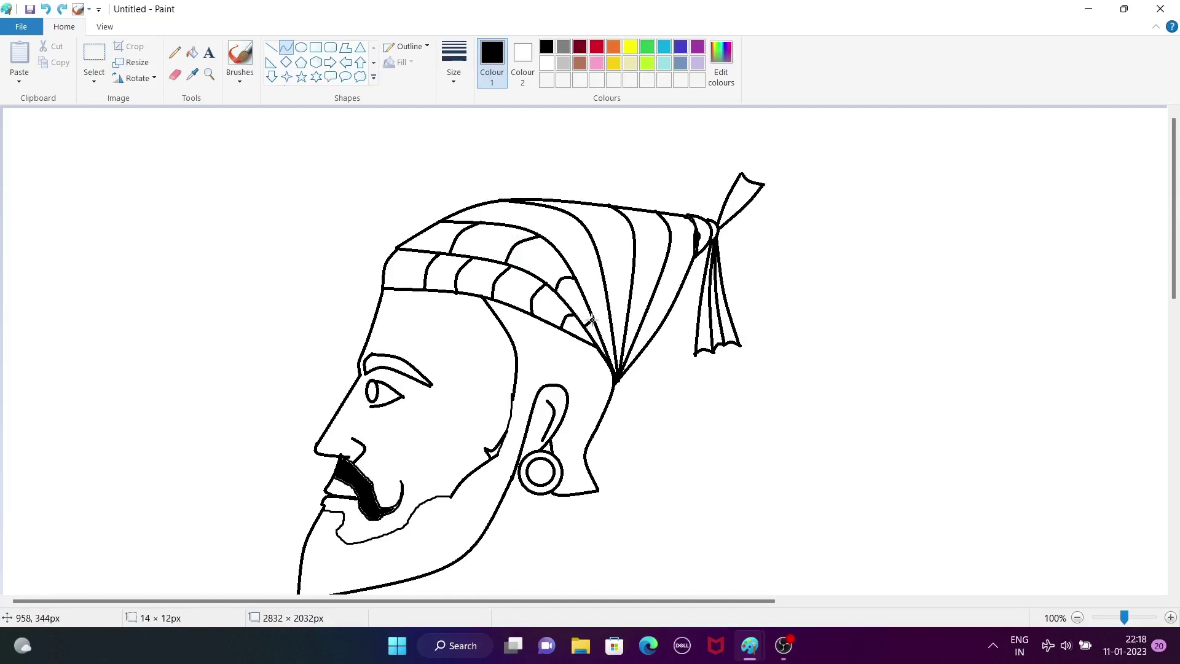
pyautogui.click(587, 321)
pyautogui.click(589, 323)
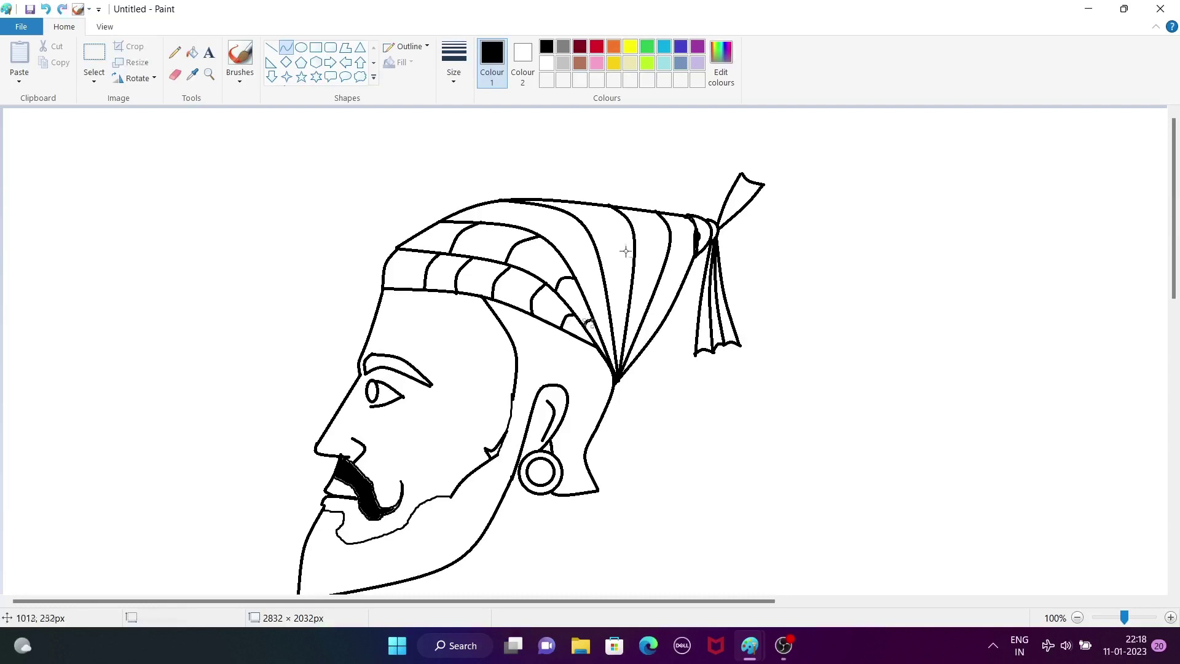
# Step: Draw three curved creases across the turban's third band, from its wide upper part to its narrow end
pyautogui.moveTo(524, 227); pyautogui.dragTo(573, 214)
pyautogui.moveTo(540, 222); pyautogui.dragTo(537, 217)
pyautogui.click(536, 217)
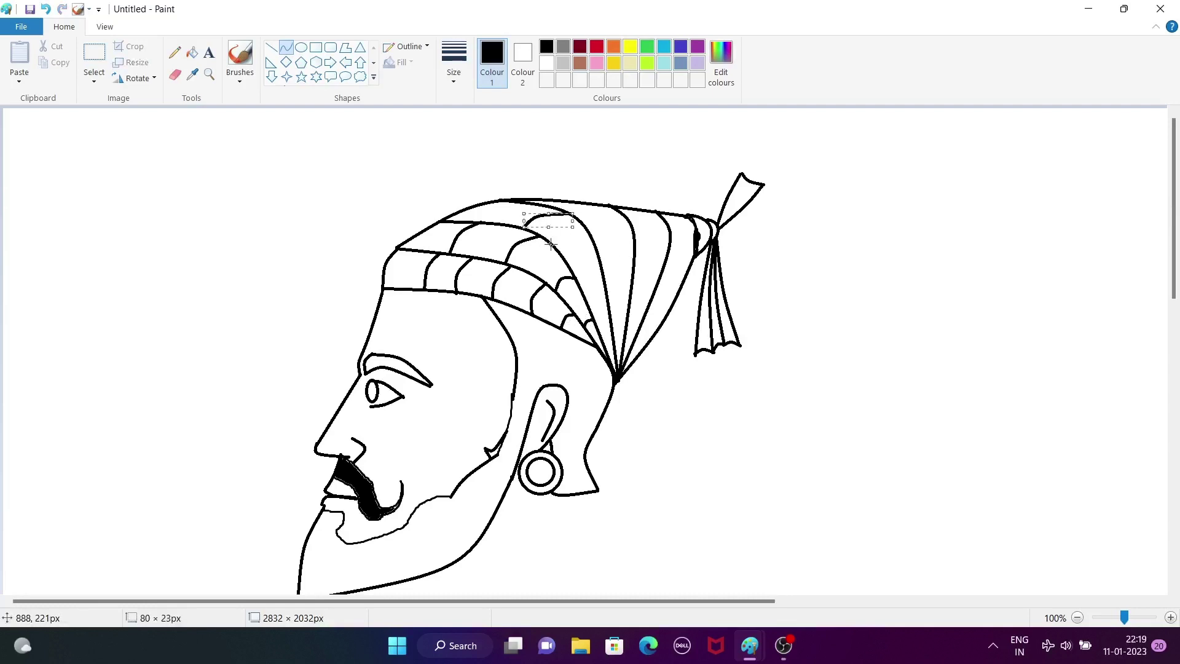
pyautogui.moveTo(572, 269)
pyautogui.mouseDown()
pyautogui.moveTo(598, 259)
pyautogui.moveTo(584, 254)
pyautogui.moveTo(588, 273)
pyautogui.moveTo(584, 261)
pyautogui.mouseUp()
pyautogui.moveTo(590, 308); pyautogui.dragTo(622, 327)
pyautogui.hotkey('ctrl', 'z')
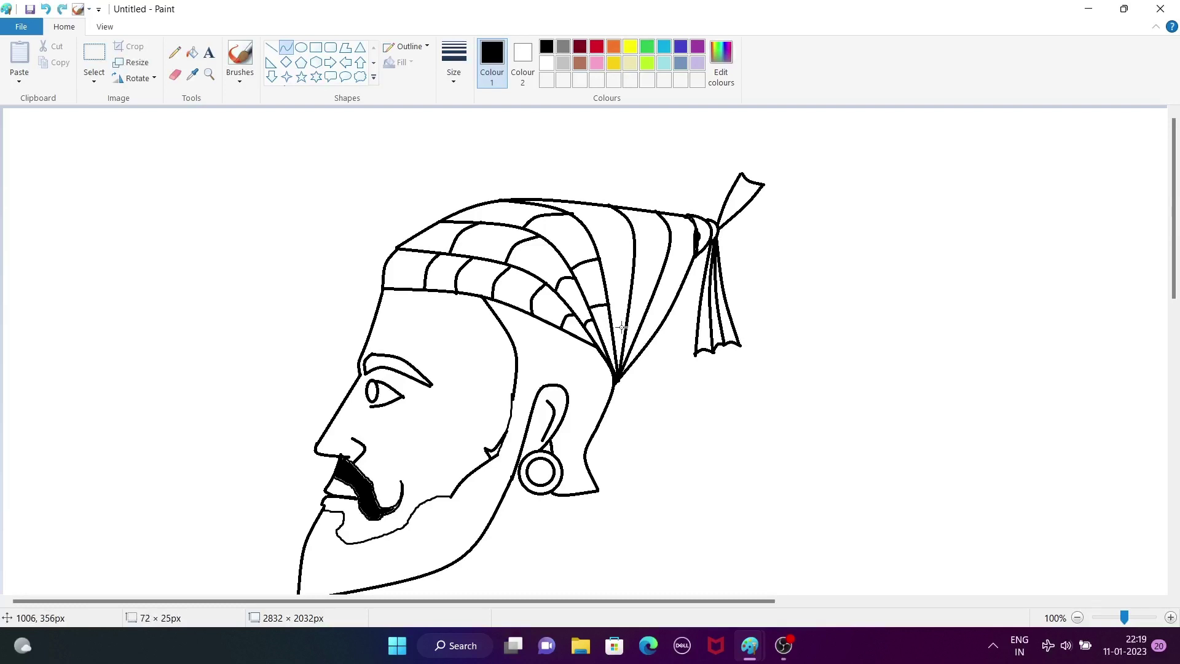
# Step: Draw three curved creases across the turban's fourth band
pyautogui.moveTo(604, 282)
pyautogui.mouseDown()
pyautogui.moveTo(635, 280)
pyautogui.moveTo(622, 274)
pyautogui.mouseUp()
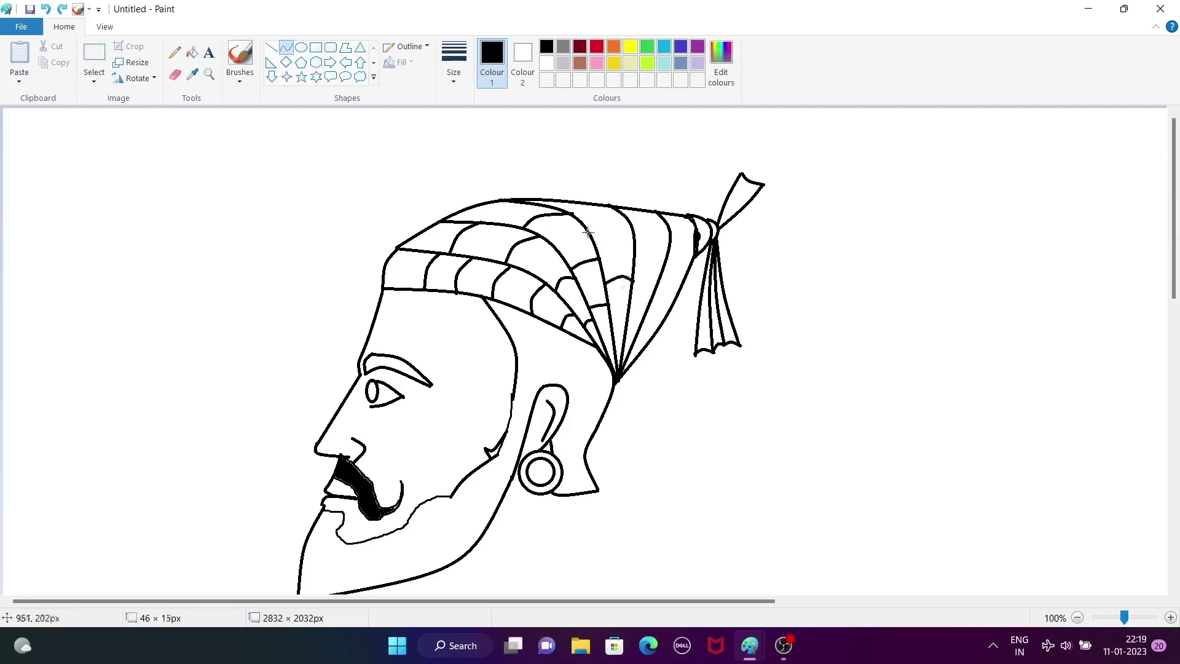
pyautogui.click(621, 277)
pyautogui.moveTo(580, 222)
pyautogui.mouseDown()
pyautogui.moveTo(634, 226)
pyautogui.moveTo(606, 215)
pyautogui.mouseUp()
pyautogui.moveTo(611, 330); pyautogui.dragTo(617, 328)
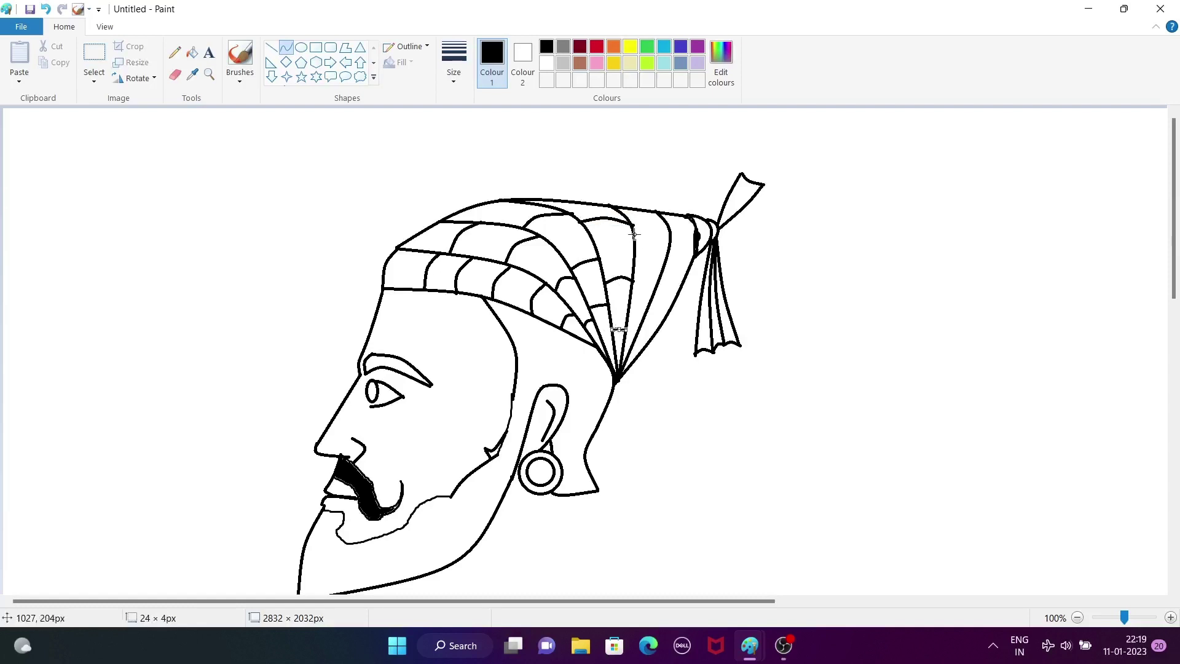
# Step: Draw curved creases across the last two bands of the turban, down to where they meet behind the head
pyautogui.moveTo(634, 235)
pyautogui.mouseDown()
pyautogui.moveTo(672, 235)
pyautogui.moveTo(649, 229)
pyautogui.mouseUp()
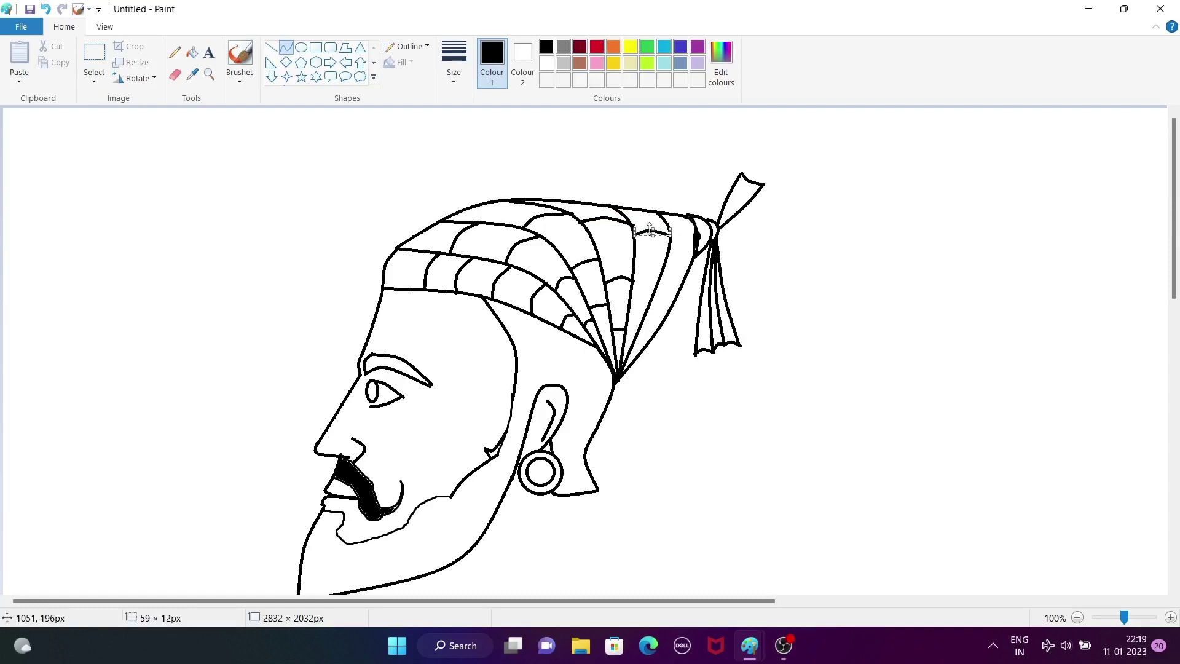
pyautogui.moveTo(633, 275); pyautogui.dragTo(661, 274)
pyautogui.moveTo(649, 274); pyautogui.dragTo(650, 272)
pyautogui.moveTo(622, 325)
pyautogui.mouseDown()
pyautogui.moveTo(676, 299)
pyautogui.moveTo(664, 294)
pyautogui.moveTo(692, 263)
pyautogui.moveTo(680, 255)
pyautogui.mouseUp()
pyautogui.moveTo(633, 347); pyautogui.dragTo(641, 352)
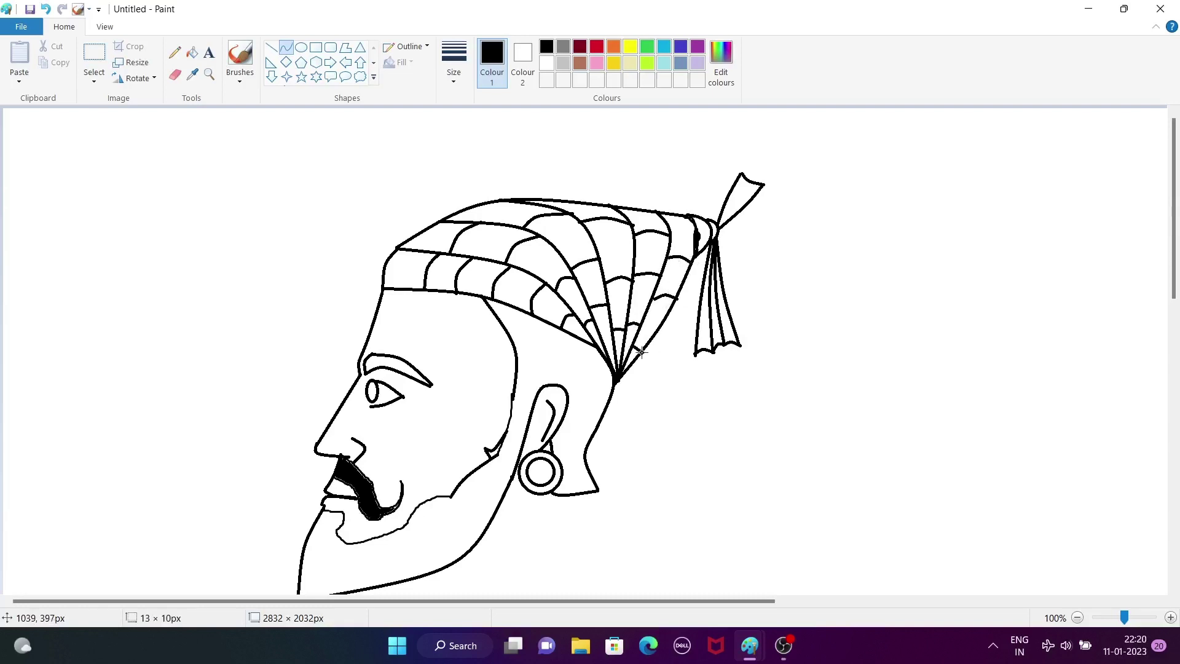
pyautogui.click(640, 347)
pyautogui.click(673, 351)
# Step: Bend the front neck line below the beard inward and draw a curved line from the hair down the back of the neck
pyautogui.scroll(-2, 673, 351)
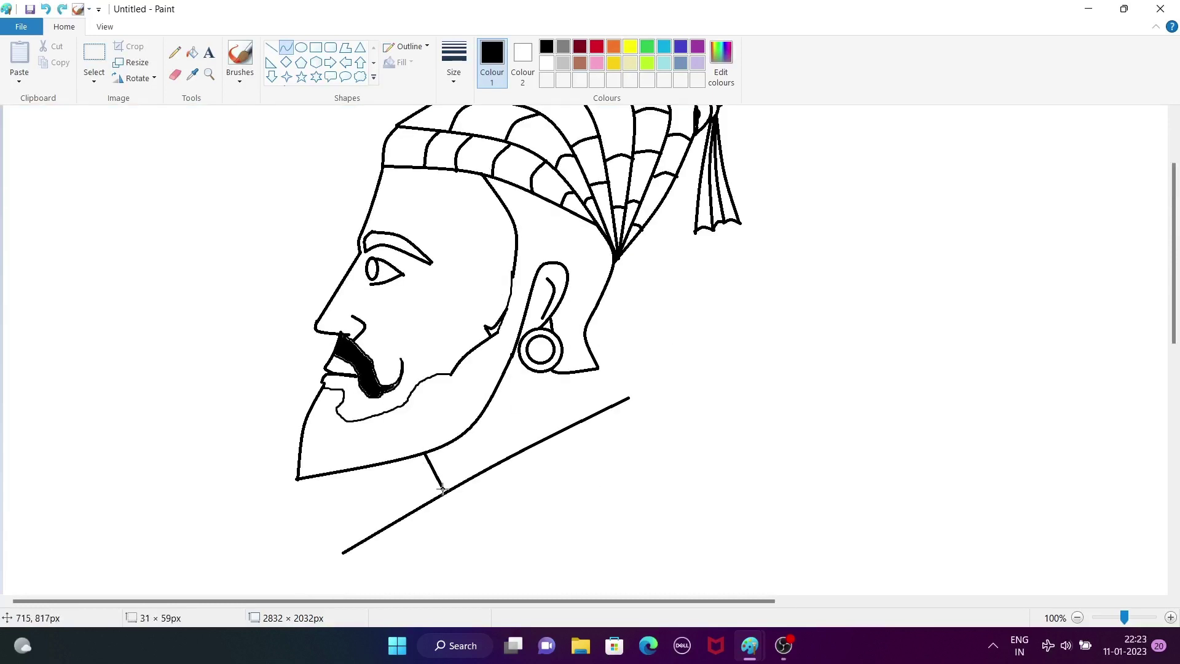
pyautogui.moveTo(431, 473); pyautogui.dragTo(429, 479)
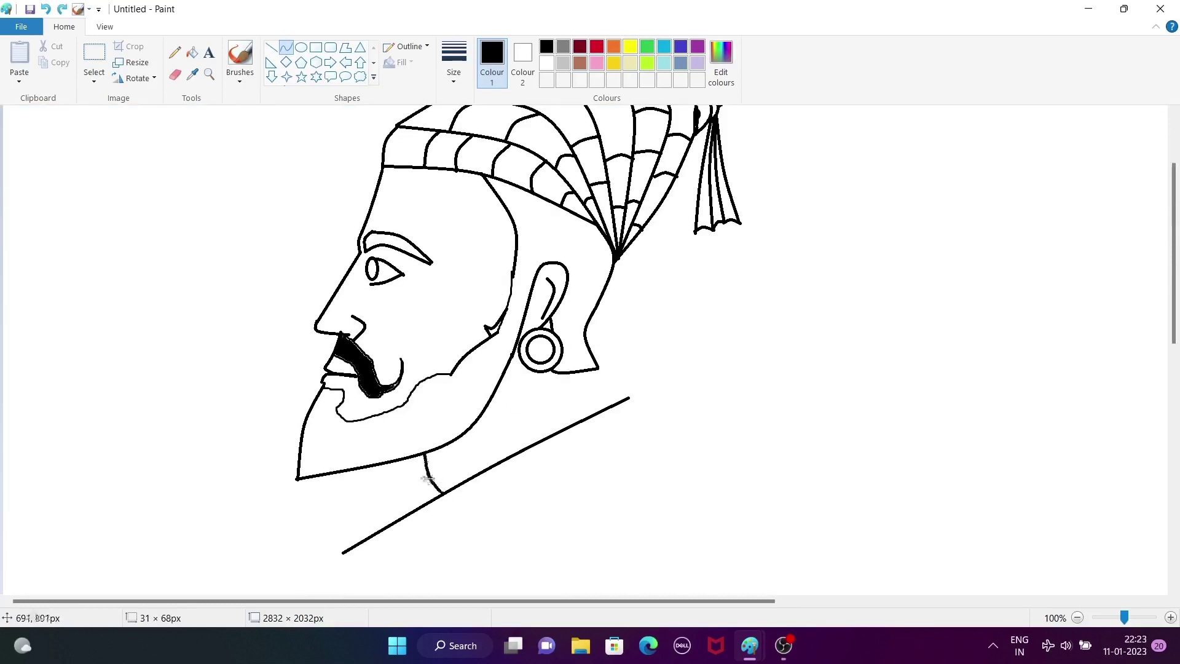
pyautogui.click(428, 479)
pyautogui.moveTo(588, 370)
pyautogui.mouseDown()
pyautogui.moveTo(612, 406)
pyautogui.moveTo(597, 400)
pyautogui.moveTo(595, 388)
pyautogui.moveTo(658, 424)
pyautogui.moveTo(608, 402)
pyautogui.moveTo(699, 530)
pyautogui.mouseUp()
pyautogui.click(595, 392)
# Step: Cover the overshooting end of the diagonal collar line behind the neck with a white rounded rectangle
pyautogui.click(553, 64)
pyautogui.click(330, 48)
pyautogui.click(399, 62)
pyautogui.click(413, 100)
# Step: Draw the curved black shoulder line down from the collar's back end and close the bust with a long bottom edge
pyautogui.click(547, 46)
pyautogui.click(286, 47)
pyautogui.moveTo(621, 423); pyautogui.dragTo(660, 448)
pyautogui.click(781, 441)
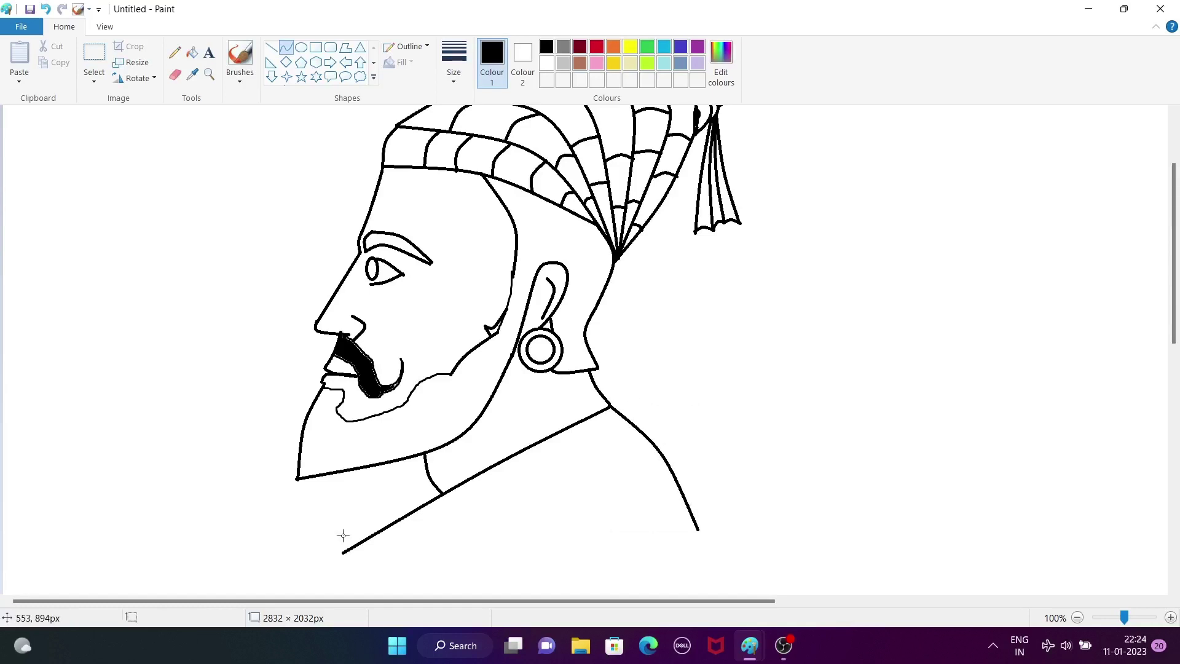
pyautogui.moveTo(344, 552)
pyautogui.mouseDown()
pyautogui.moveTo(698, 530)
pyautogui.moveTo(699, 547)
pyautogui.mouseUp()
pyautogui.click(803, 509)
pyautogui.scroll(-4, 806, 507)
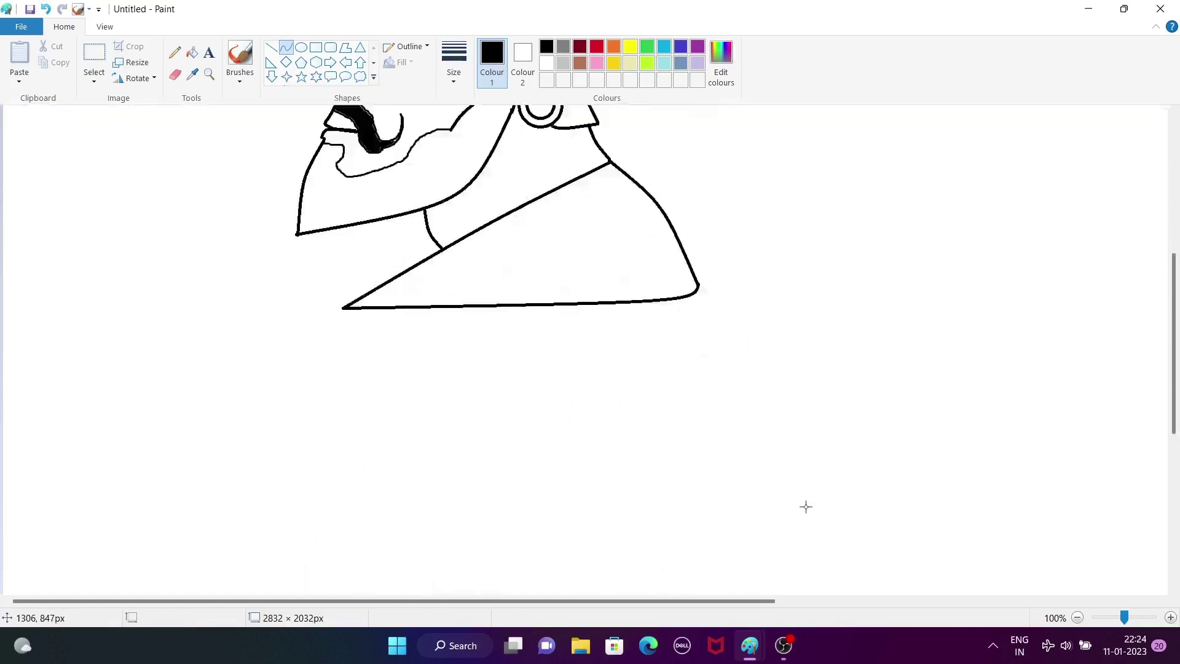
pyautogui.scroll(4, 806, 506)
# Step: Fill the hair, beard, eyebrow and pupil with black
pyautogui.click(192, 52)
pyautogui.click(1070, 647)
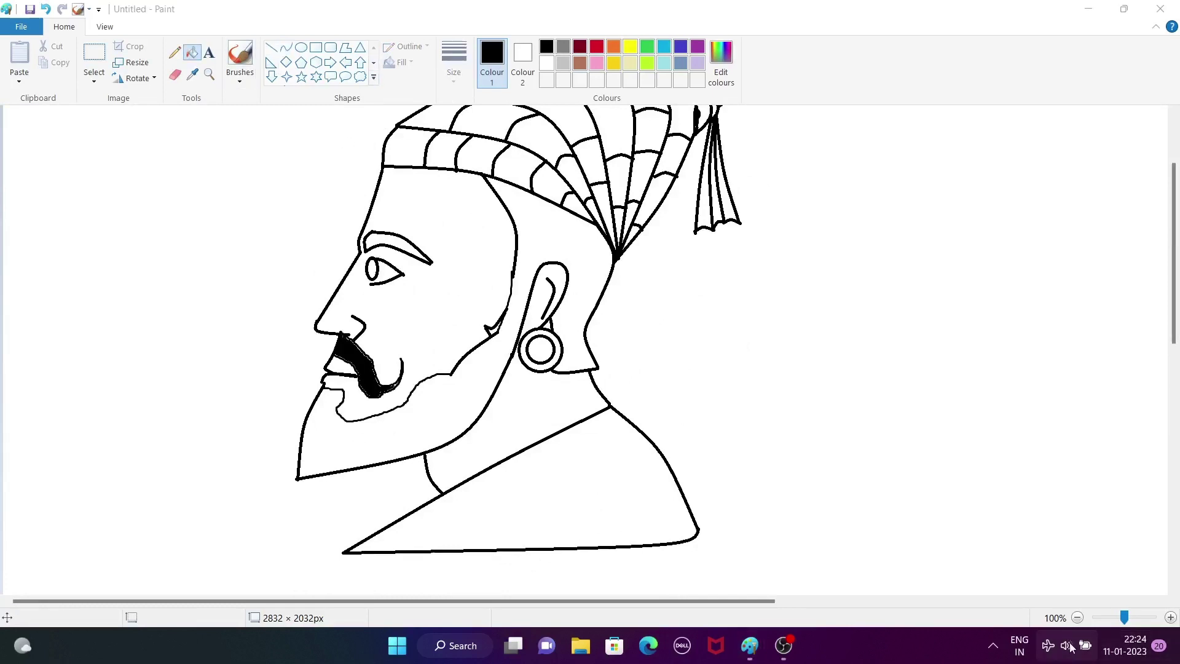
pyautogui.click(948, 425)
pyautogui.click(938, 189)
pyautogui.hotkey('ctrl', 'z')
pyautogui.click(491, 380)
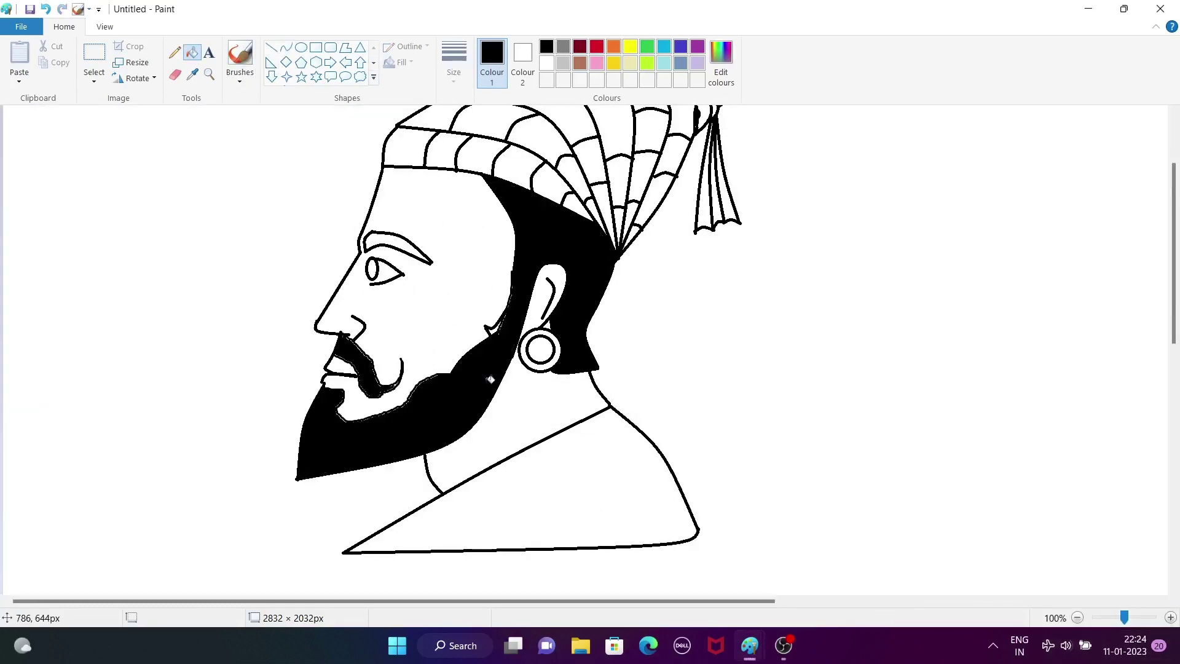
pyautogui.click(384, 243)
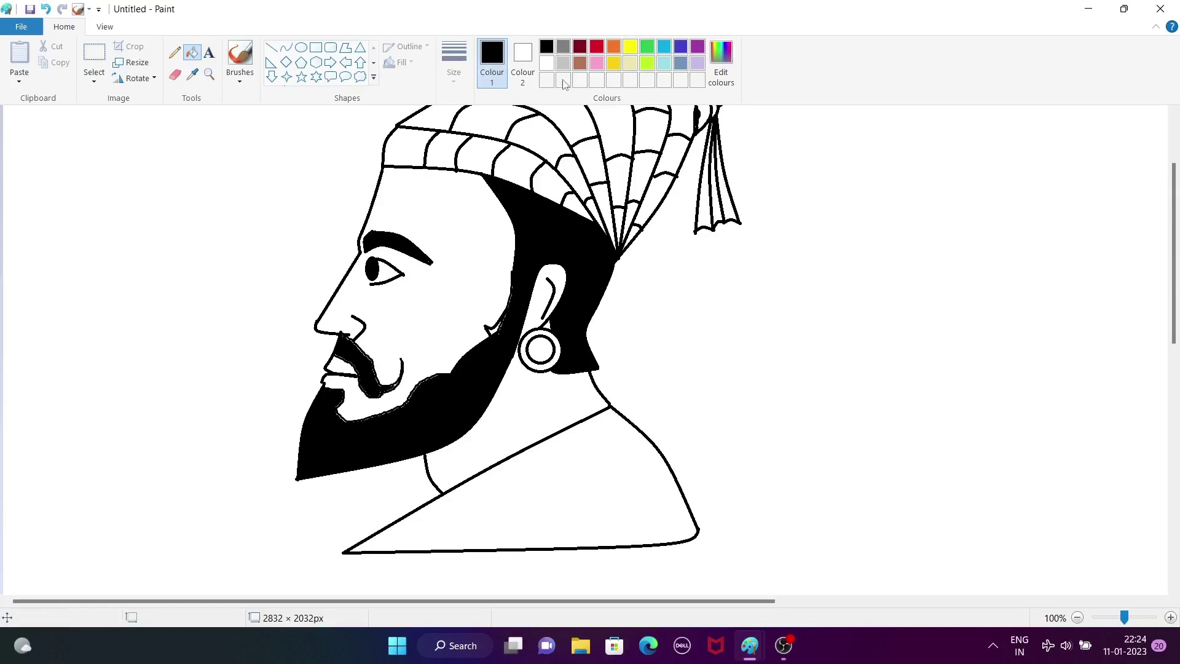
# Step: Close the lower lip with a short black curve running to the moustache
pyautogui.click(285, 47)
pyautogui.moveTo(338, 380); pyautogui.dragTo(356, 382)
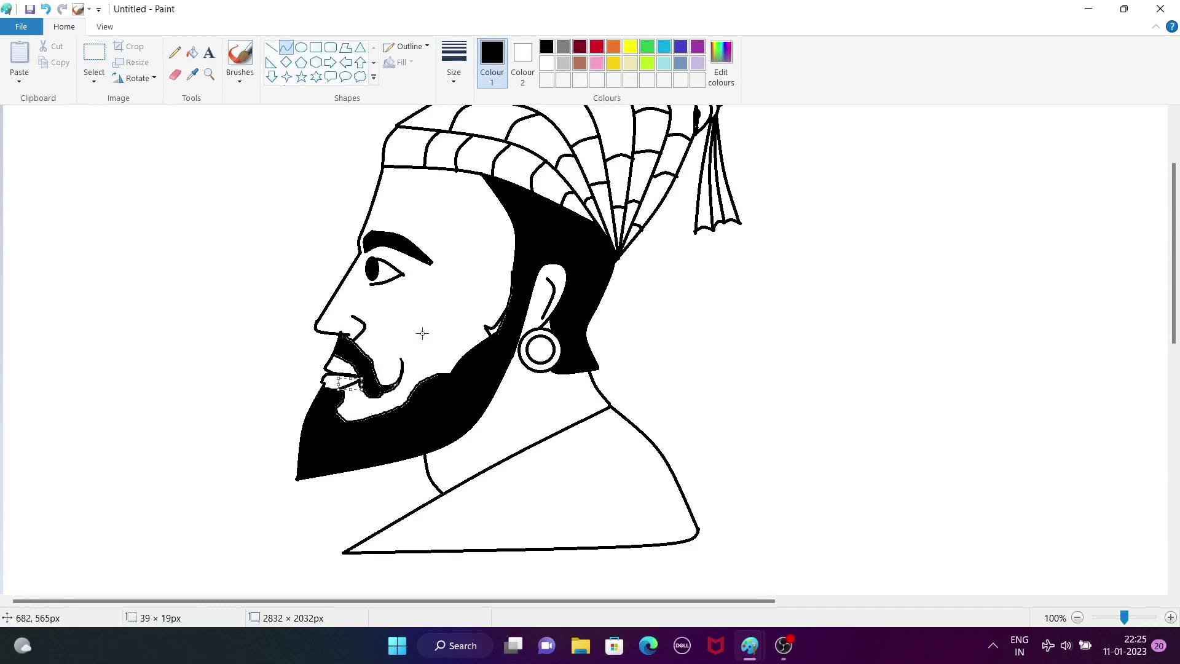
# Step: Create a custom pink drawing colour by lightening the palette's red
pyautogui.click(596, 47)
pyautogui.click(728, 69)
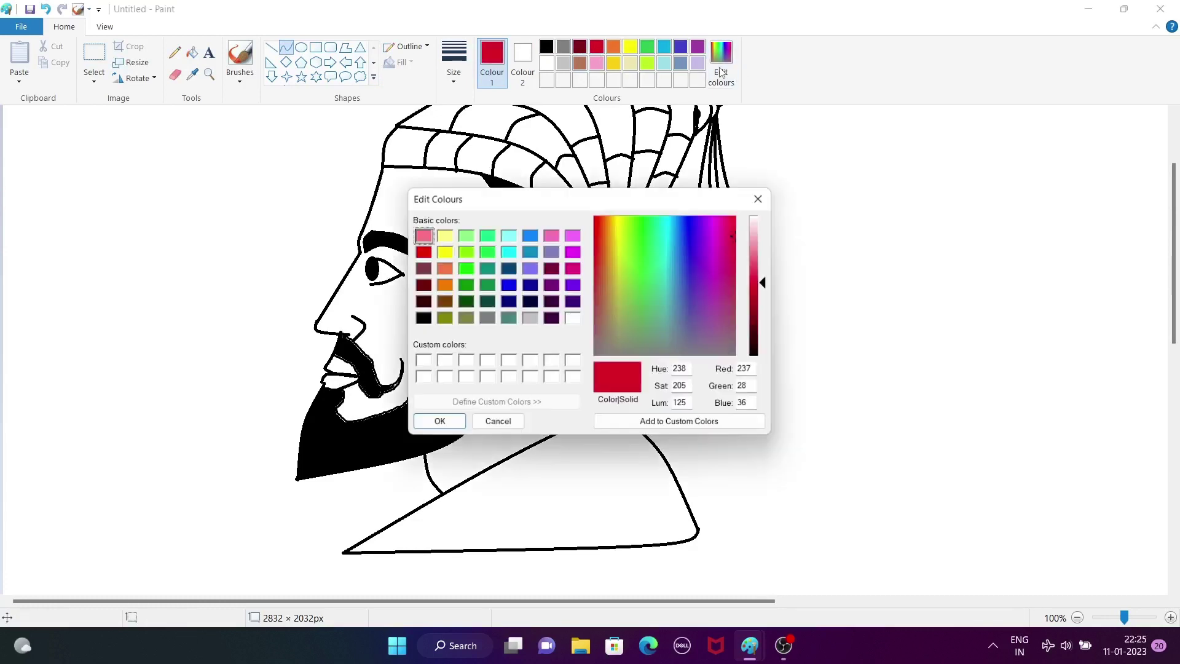
pyautogui.moveTo(765, 281); pyautogui.dragTo(765, 255)
pyautogui.click(458, 423)
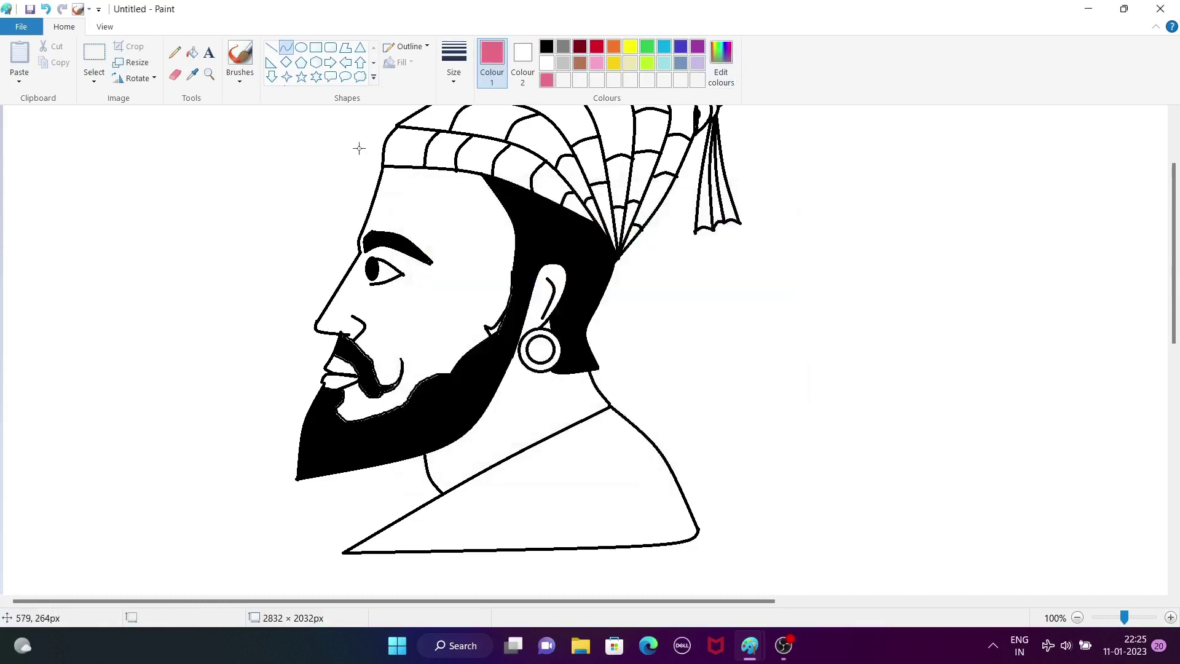
# Step: Try filling both lips with the custom pink
pyautogui.click(192, 52)
pyautogui.click(341, 366)
pyautogui.click(338, 381)
pyautogui.hotkey('ctrl', 'z')
pyautogui.hotkey('ctrl', 'z')
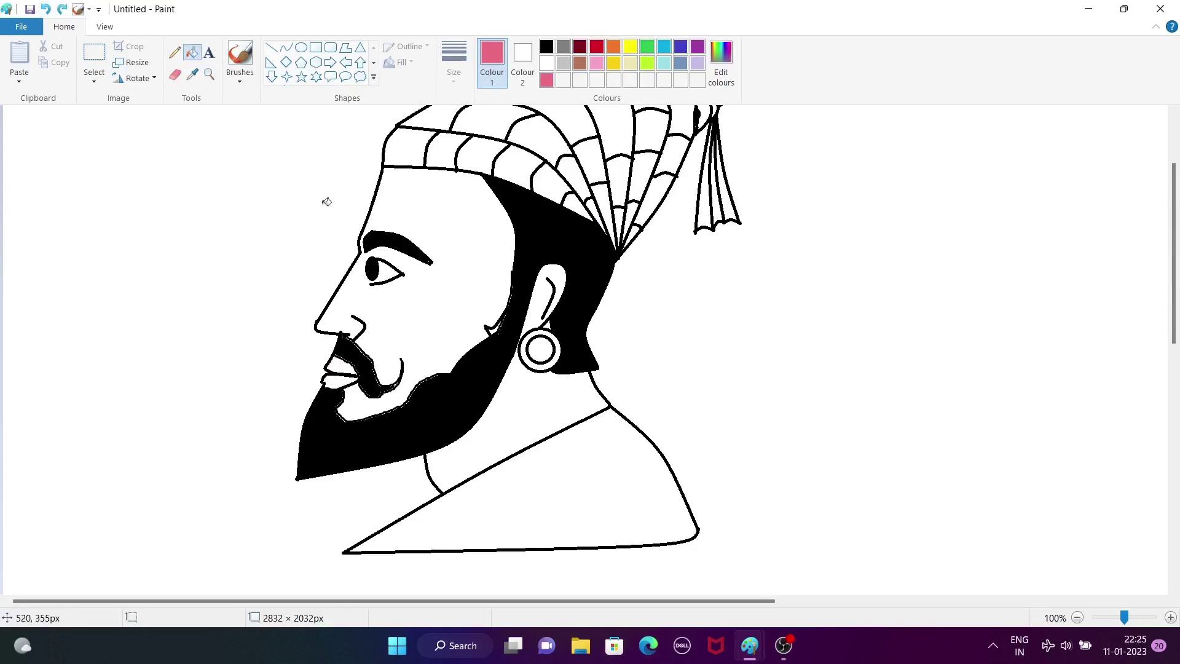
# Step: Try light yellow on the face, and mix a slightly darker custom shade of it
pyautogui.click(630, 63)
pyautogui.click(461, 237)
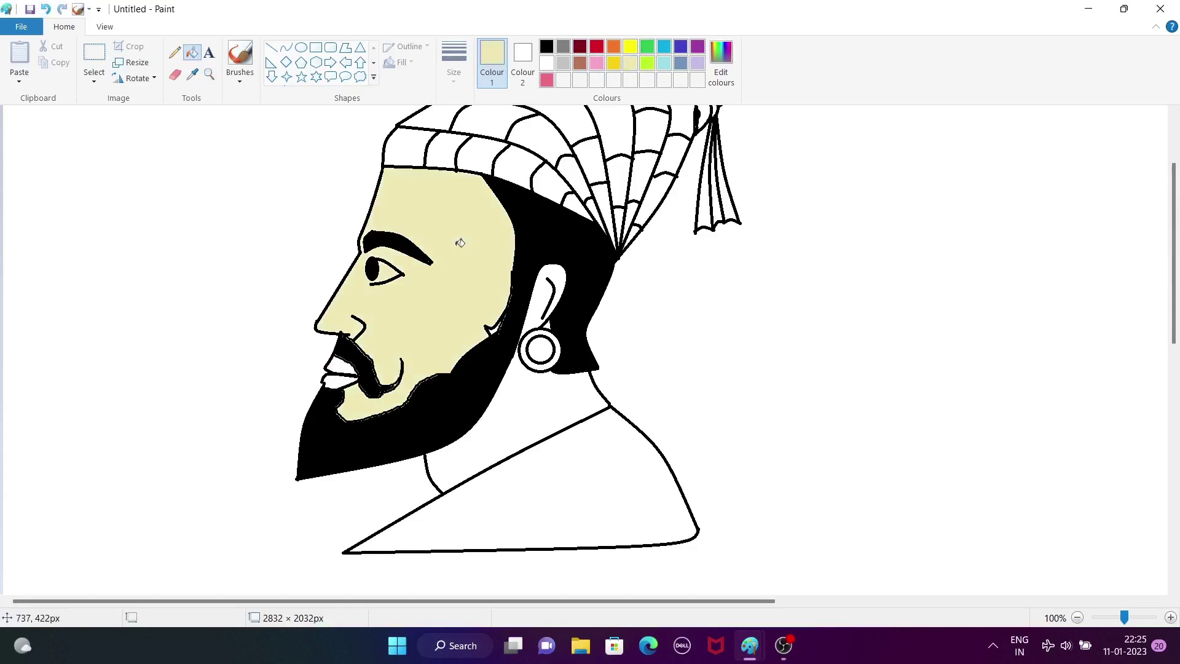
pyautogui.click(721, 61)
pyautogui.moveTo(767, 258)
pyautogui.mouseDown()
pyautogui.moveTo(768, 274)
pyautogui.moveTo(768, 261)
pyautogui.mouseUp()
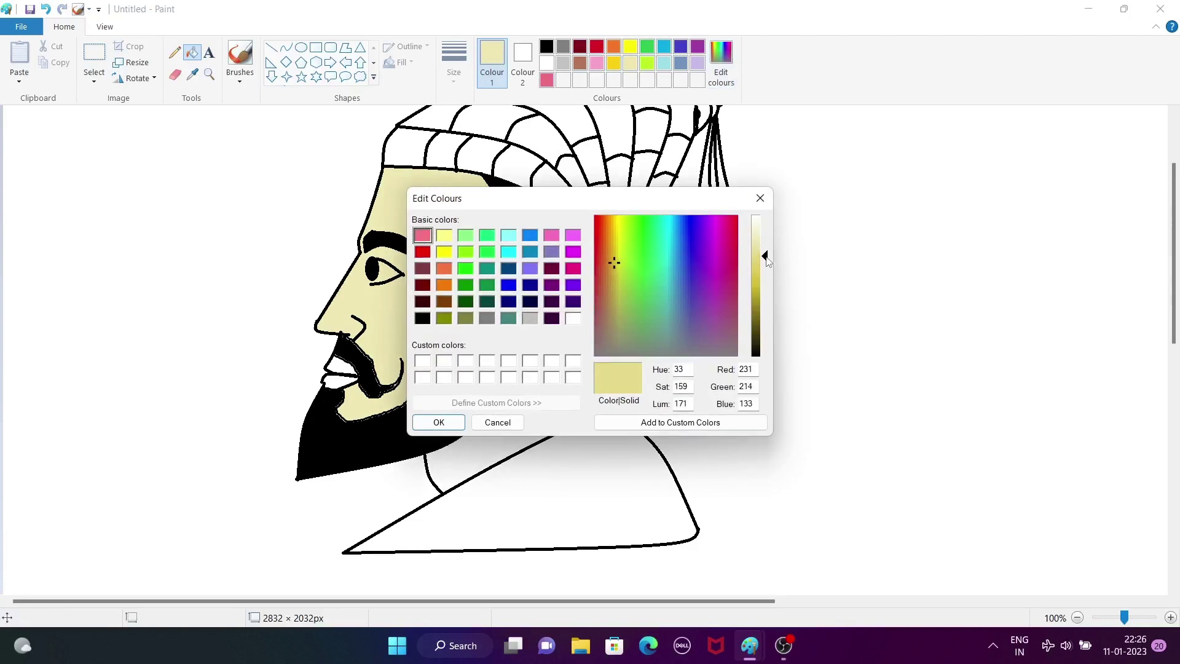
pyautogui.click(439, 423)
# Step: Try filling the face, neck, ear and earring centre with the darker custom yellow
pyautogui.click(457, 334)
pyautogui.click(523, 395)
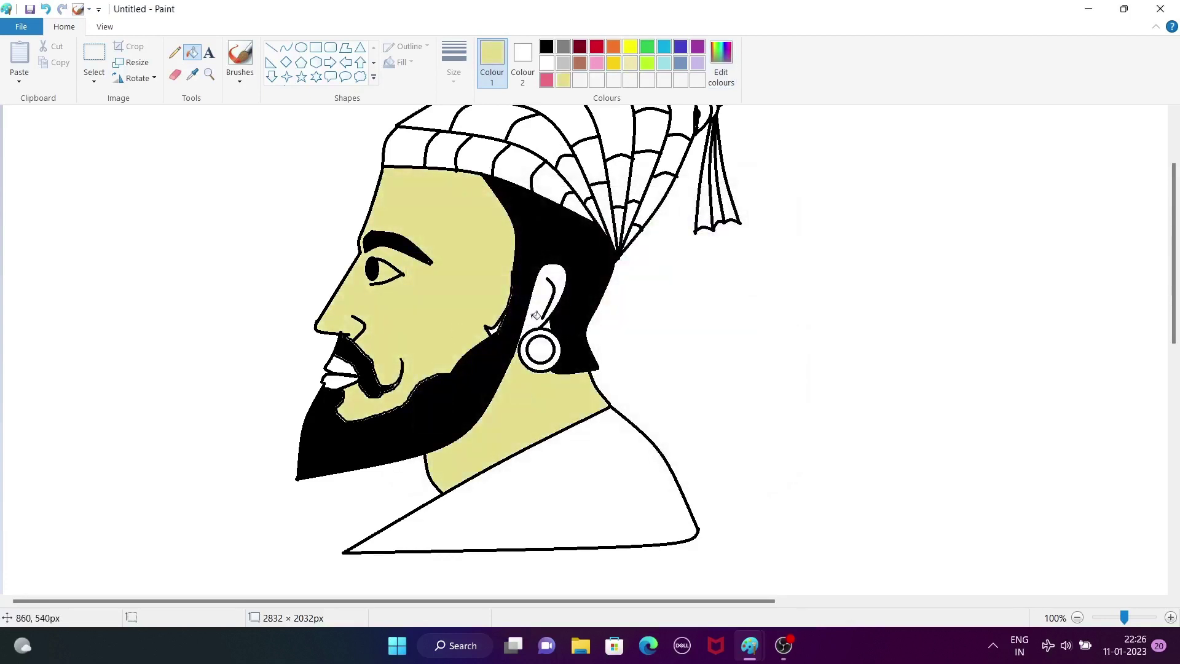
pyautogui.click(537, 316)
pyautogui.click(539, 351)
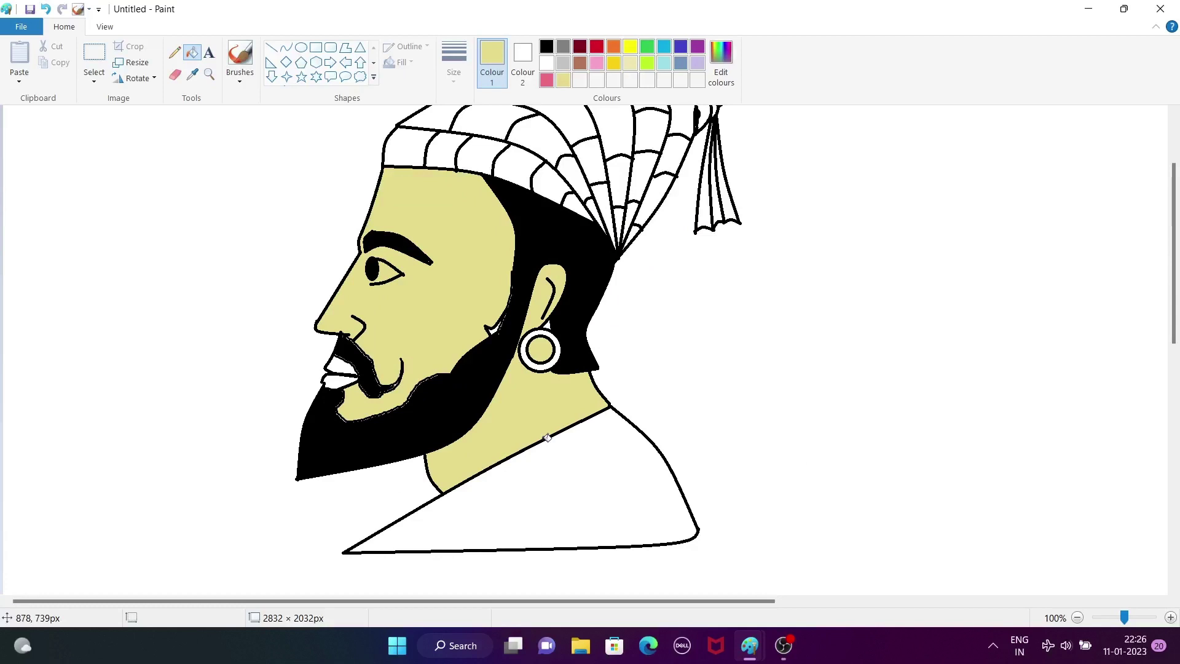
# Step: Undo all the yellow fills on the face, neck, ear and earring
pyautogui.hotkey('ctrl', 'z')
pyautogui.hotkey('ctrl', 'z')
pyautogui.hotkey('ctrl', 'z')
pyautogui.hotkey('ctrl', 'z')
pyautogui.hotkey('ctrl', 'z')
# Step: Close the gap between the pupil and the lower eyelid with a small black brush stroke
pyautogui.click(630, 64)
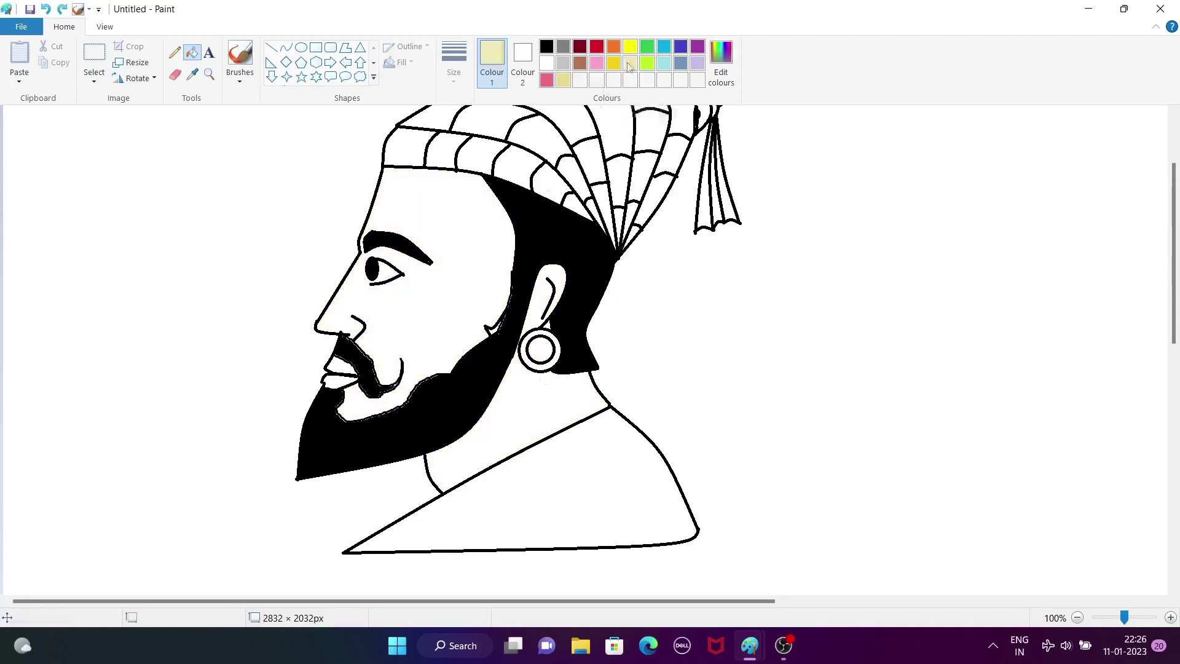
pyautogui.click(286, 48)
pyautogui.scroll(2, 378, 301)
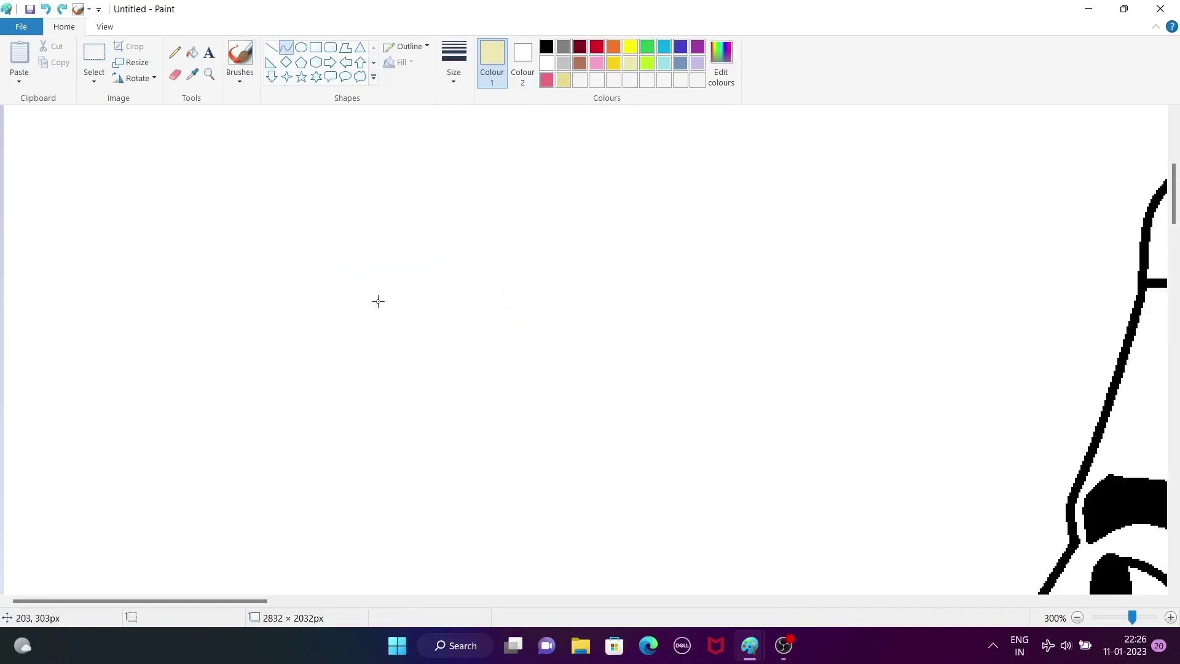
pyautogui.hscroll(7, 378, 301)
pyautogui.scroll(-3, 378, 301)
pyautogui.click(240, 54)
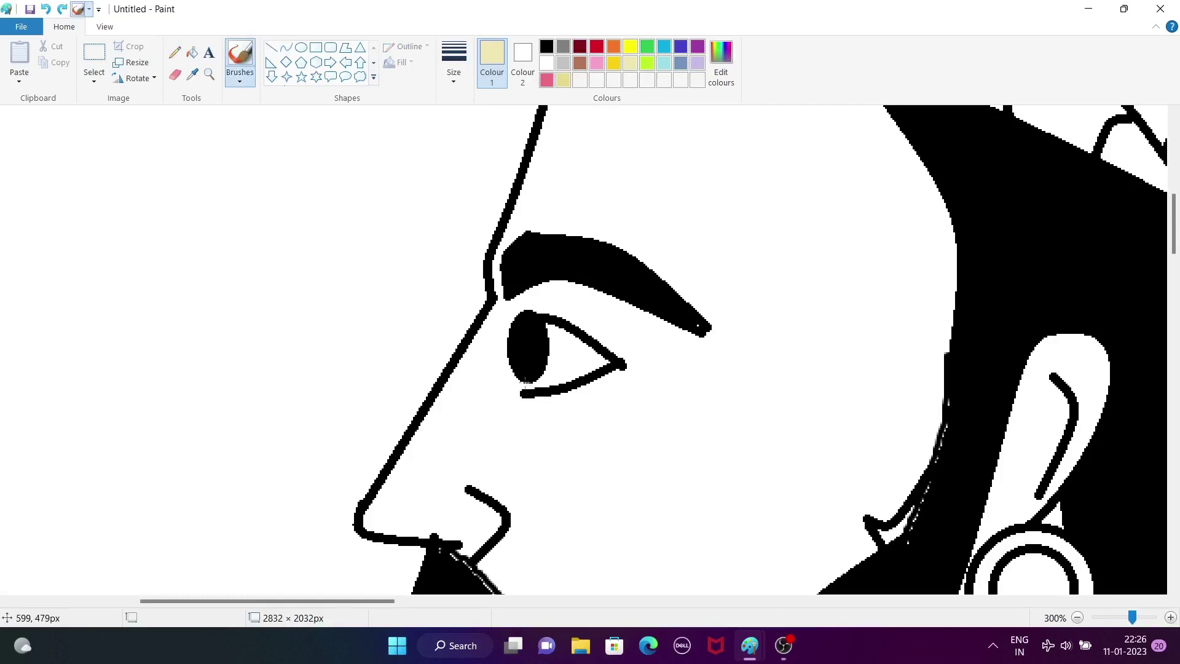
pyautogui.moveTo(527, 382); pyautogui.dragTo(527, 396)
pyautogui.hotkey('ctrl', 'z')
pyautogui.click(545, 49)
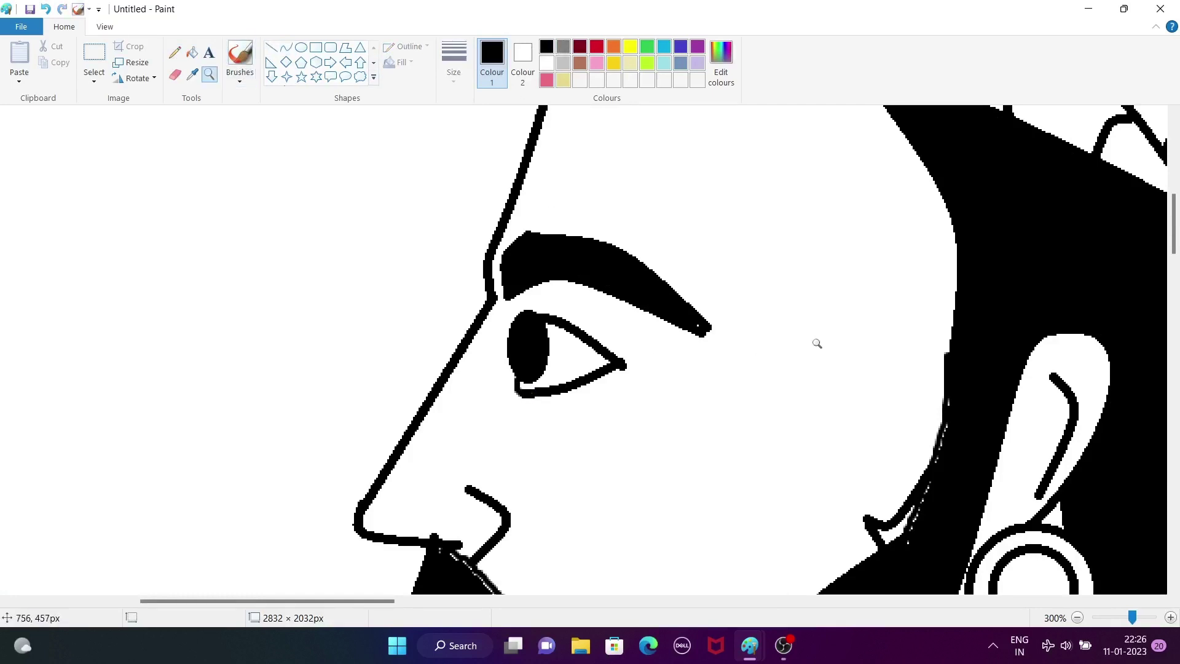
pyautogui.click(524, 390)
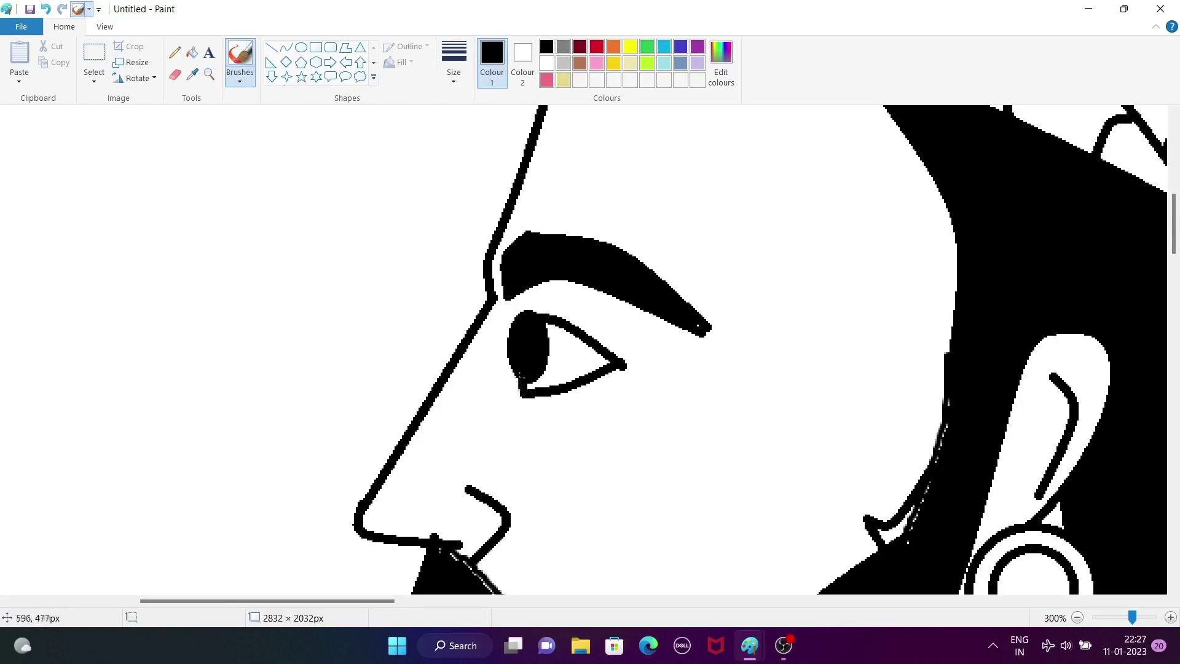
pyautogui.moveTo(520, 374); pyautogui.dragTo(521, 373)
pyautogui.keyDown('ctrl'); pyautogui.scroll(-1, 522, 391); pyautogui.keyUp('ctrl')
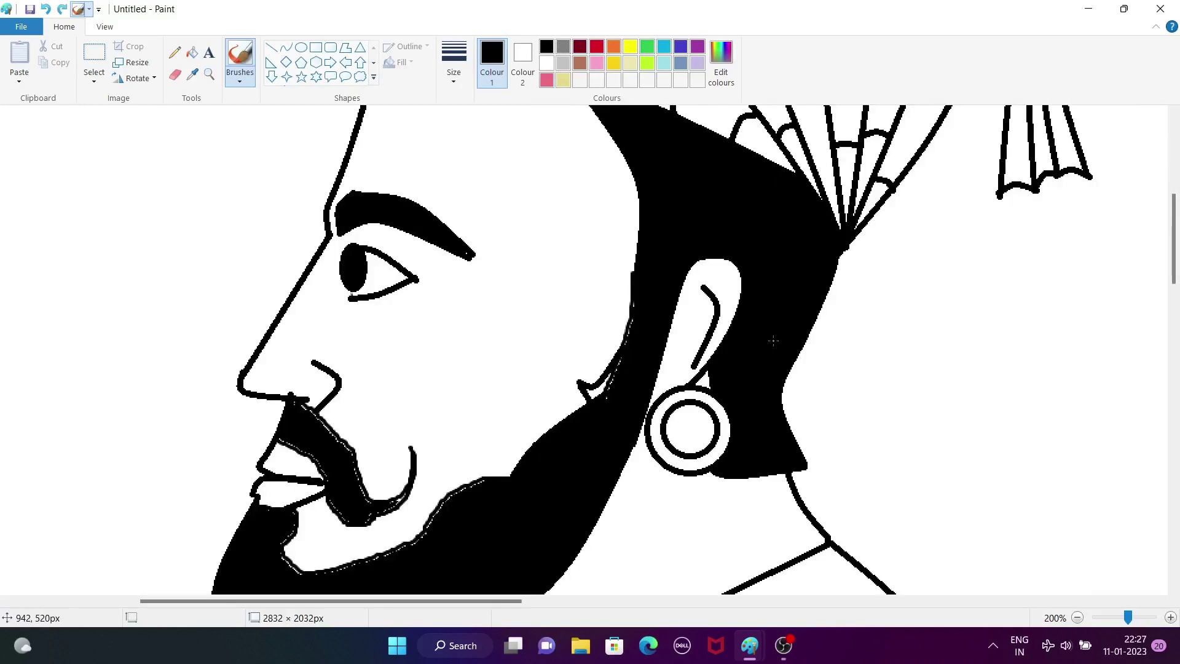
pyautogui.keyDown('ctrl'); pyautogui.scroll(4, 796, 338); pyautogui.keyUp('ctrl')
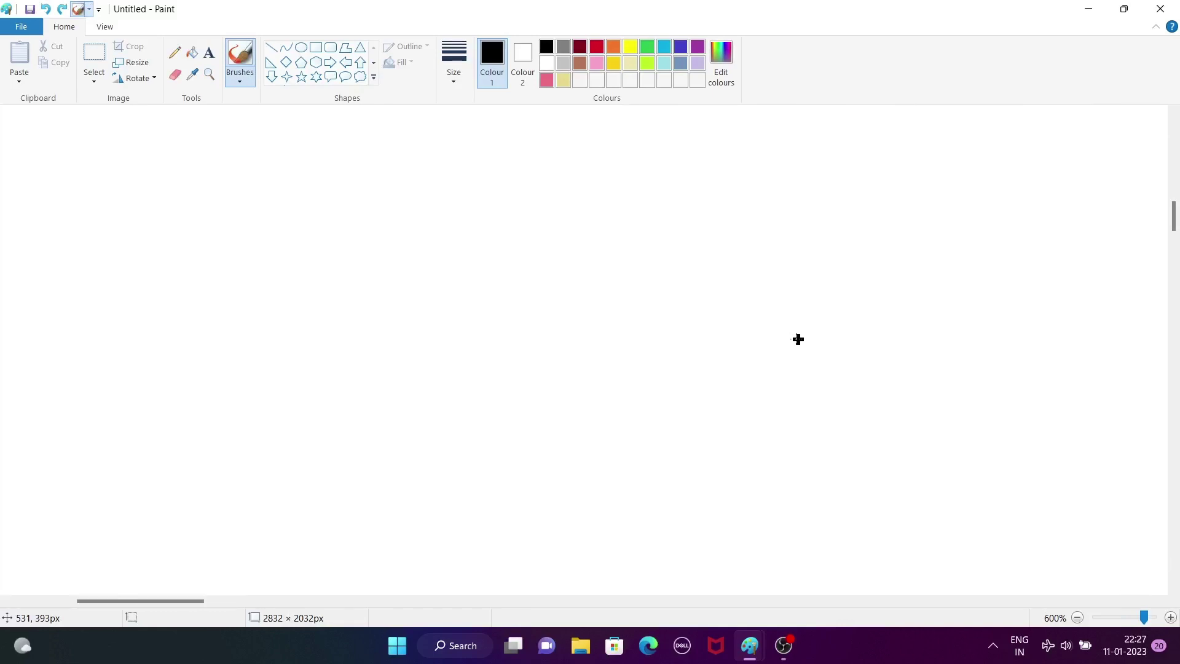
pyautogui.scroll(5, 798, 339)
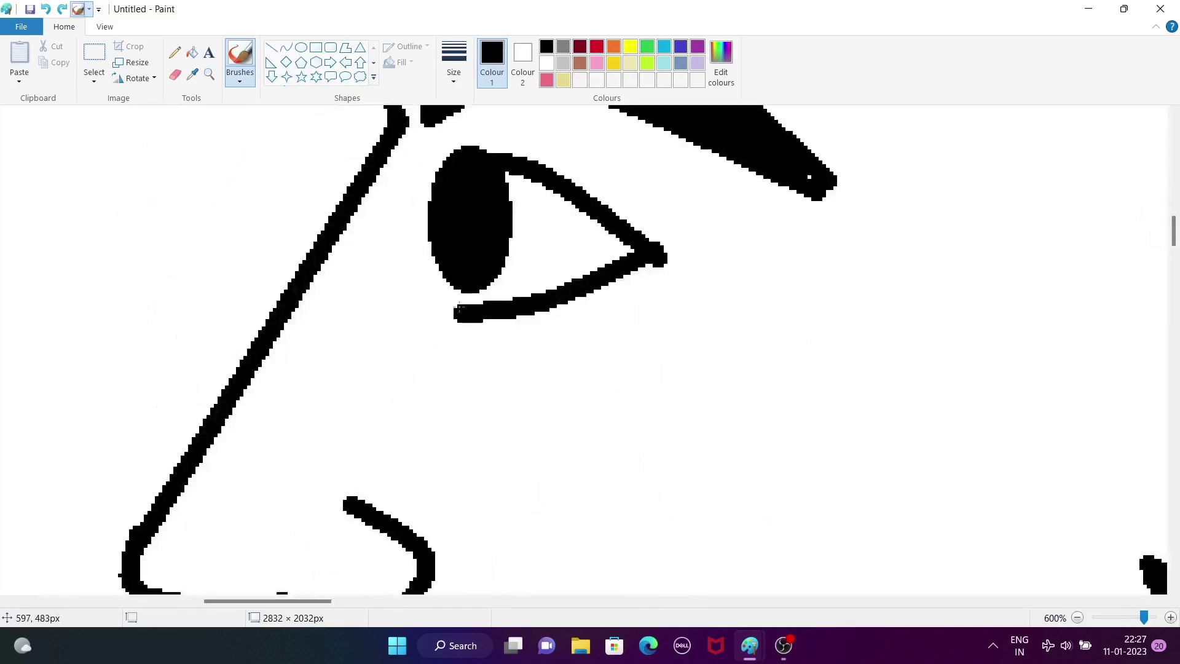
pyautogui.keyDown('ctrl'); pyautogui.scroll(-1, 761, 297); pyautogui.keyUp('ctrl')
pyautogui.keyDown('ctrl'); pyautogui.scroll(-3, 761, 297); pyautogui.keyUp('ctrl')
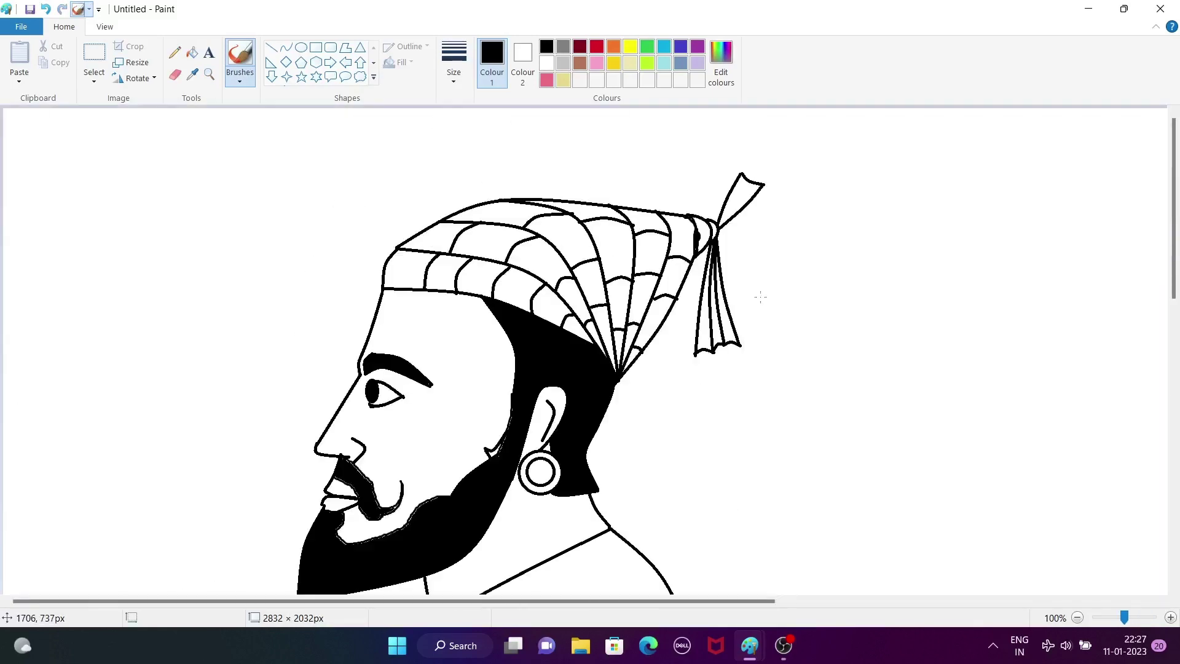
# Step: Try filling the face, ear, earring centre and neck with light yellow
pyautogui.click(631, 62)
pyautogui.click(192, 53)
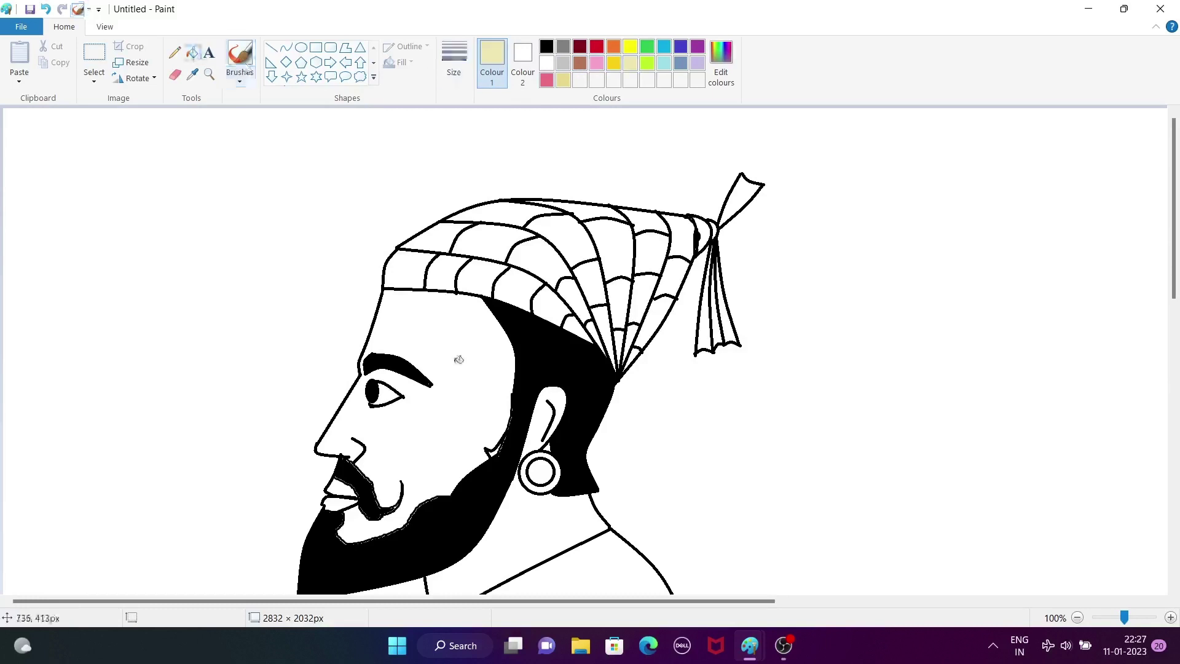
pyautogui.click(458, 359)
pyautogui.click(520, 428)
pyautogui.click(541, 474)
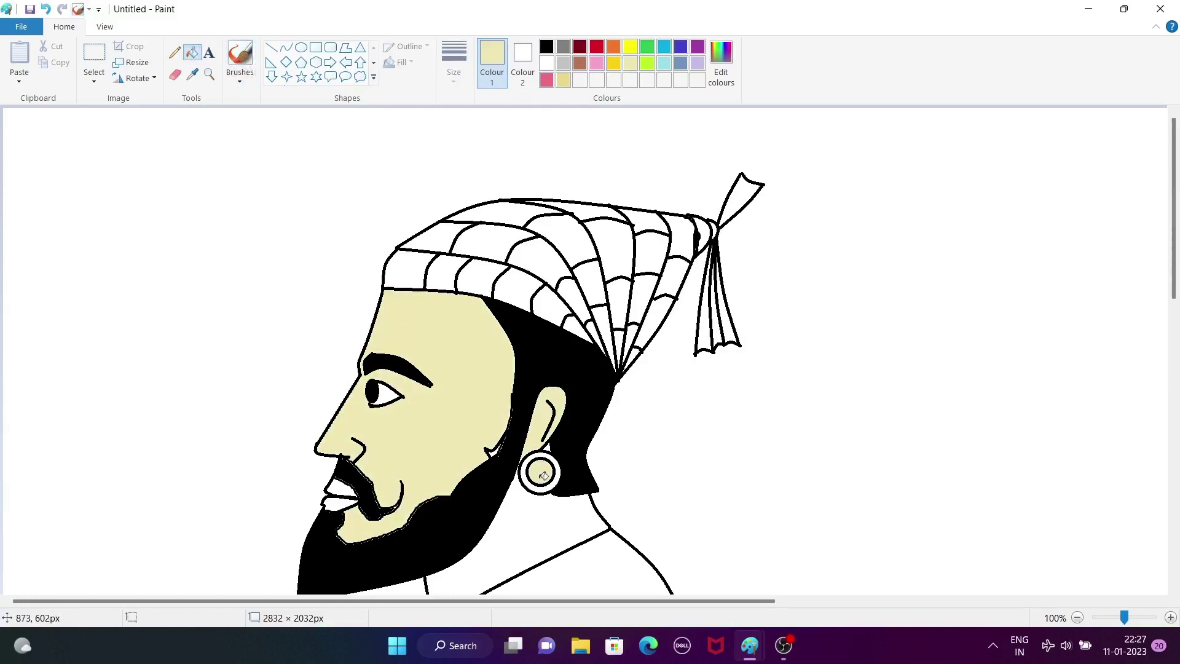
pyautogui.click(520, 530)
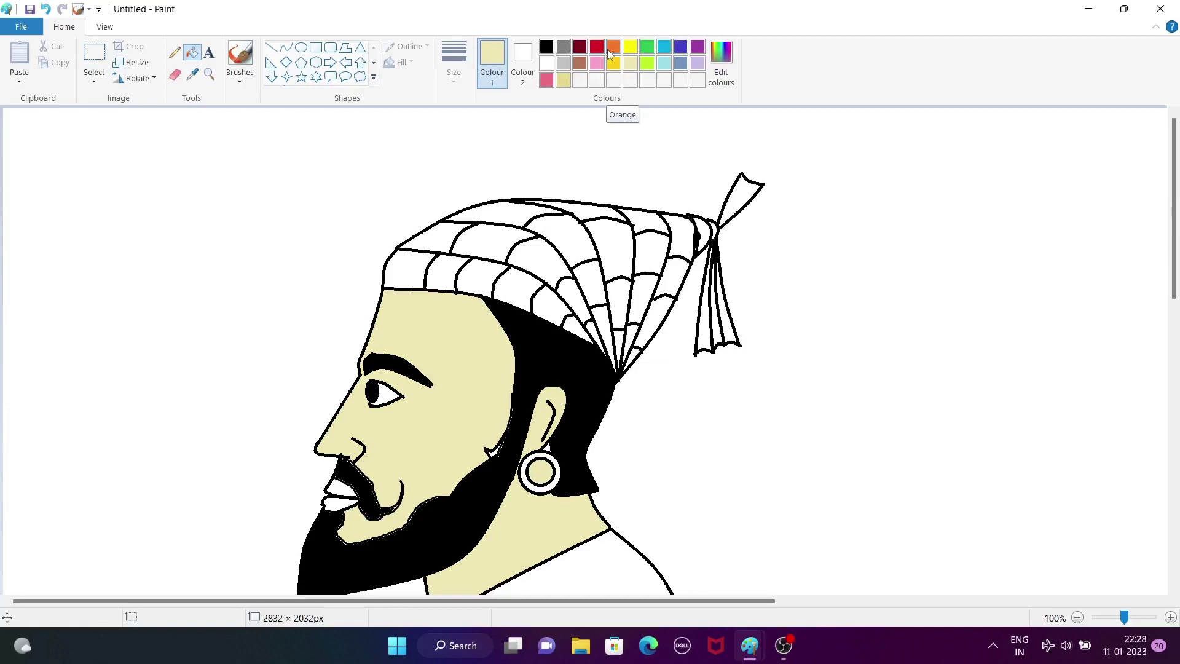
# Step: Undo the light yellow fills on the face, ear, earring centre and neck
pyautogui.hotkey('ctrl', 'z')
pyautogui.hotkey('ctrl', 'z')
pyautogui.hotkey('ctrl', 'z')
pyautogui.hotkey('ctrl', 'z')
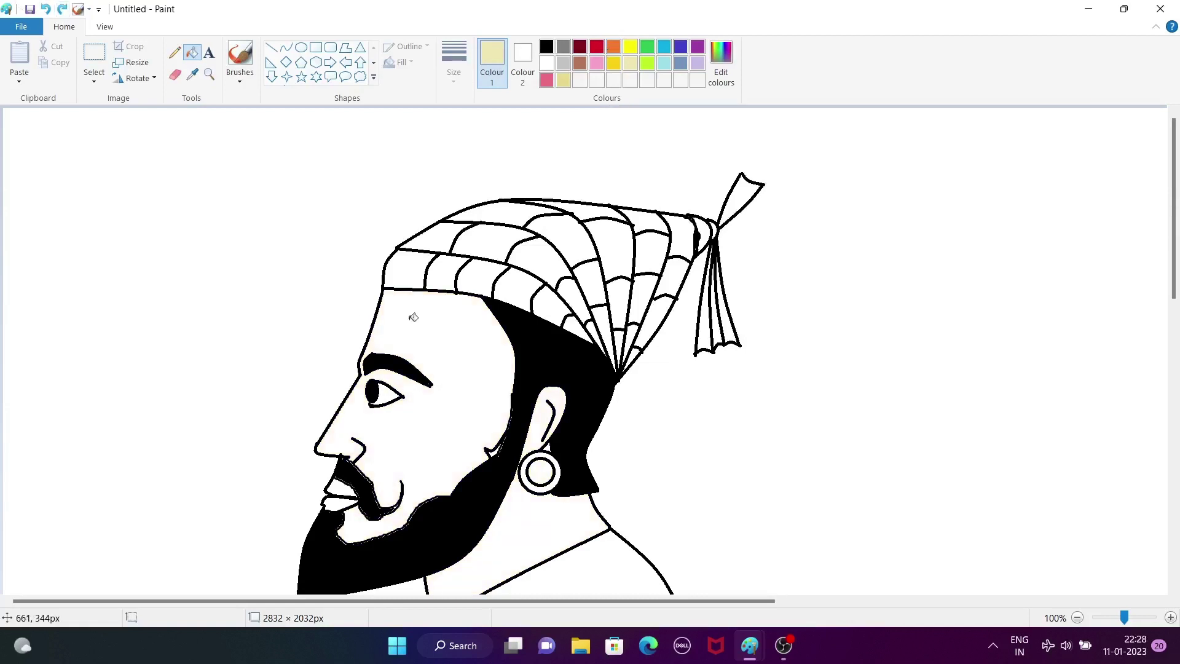
# Step: Draw three nearly horizontal, evenly spaced black curves across the forehead, starting at its front outline
pyautogui.click(548, 47)
pyautogui.click(286, 47)
pyautogui.moveTo(377, 312)
pyautogui.mouseDown()
pyautogui.moveTo(439, 316)
pyautogui.moveTo(375, 322)
pyautogui.moveTo(435, 326)
pyautogui.moveTo(369, 332)
pyautogui.moveTo(433, 336)
pyautogui.moveTo(387, 337)
pyautogui.moveTo(477, 324)
pyautogui.mouseUp()
pyautogui.click(410, 316)
pyautogui.click(395, 314)
pyautogui.click(391, 323)
pyautogui.click(391, 324)
pyautogui.click(372, 333)
pyautogui.hotkey('ctrl', 'z')
pyautogui.moveTo(371, 327)
pyautogui.mouseDown()
pyautogui.moveTo(435, 334)
pyautogui.moveTo(382, 334)
pyautogui.mouseUp()
pyautogui.hotkey('ctrl', 'z')
pyautogui.click(384, 348)
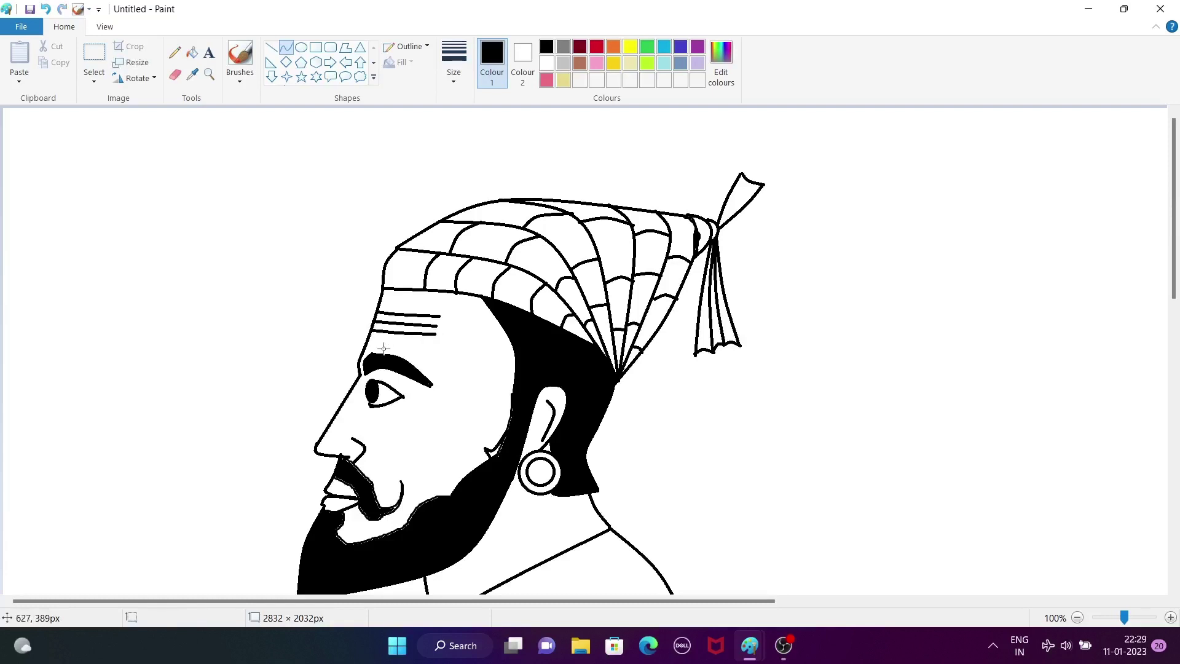
# Step: Add a fourth black curve below the three forehead lines, just above the eyebrow
pyautogui.moveTo(369, 336); pyautogui.dragTo(440, 342)
pyautogui.hotkey('ctrl', 'z')
pyautogui.moveTo(369, 339)
pyautogui.mouseDown()
pyautogui.moveTo(430, 343)
pyautogui.moveTo(386, 338)
pyautogui.mouseUp()
pyautogui.click(387, 348)
# Step: Shorten the four forehead lines by covering their rear ends with a solid white ellipse
pyautogui.click(548, 63)
pyautogui.click(315, 47)
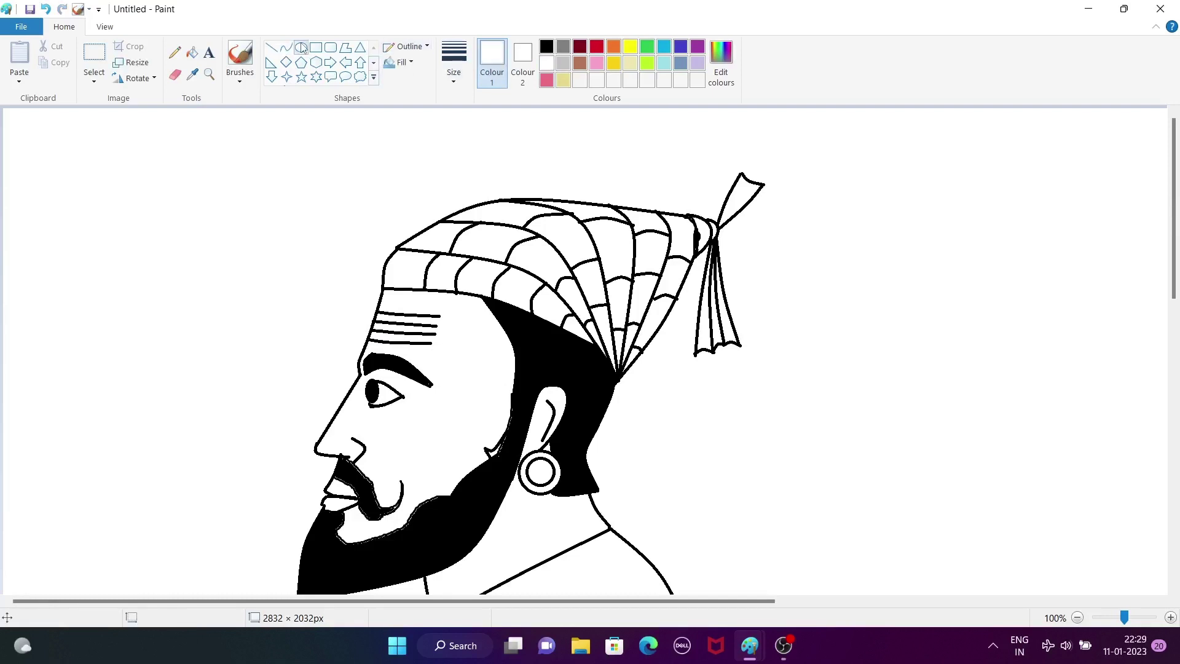
pyautogui.click(399, 62)
pyautogui.click(422, 100)
pyautogui.moveTo(443, 307); pyautogui.dragTo(415, 346)
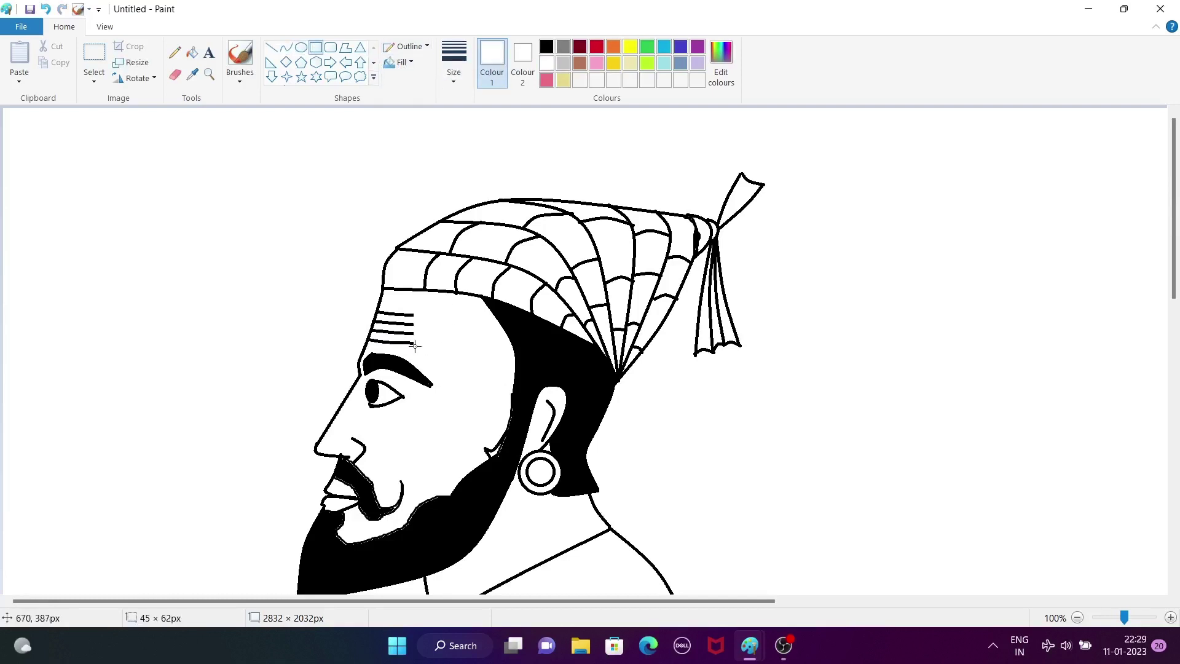
pyautogui.hotkey('ctrl', 'z')
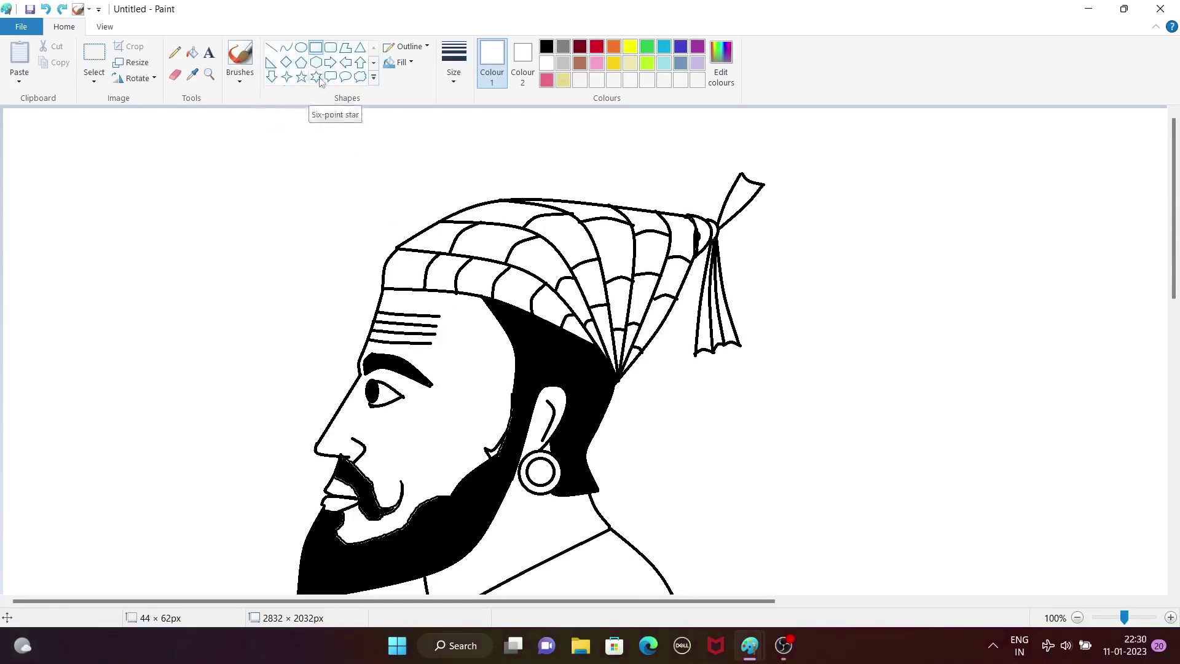
pyautogui.click(301, 48)
pyautogui.moveTo(455, 320)
pyautogui.mouseDown()
pyautogui.moveTo(459, 384)
pyautogui.moveTo(490, 356)
pyautogui.moveTo(435, 336)
pyautogui.moveTo(437, 357)
pyautogui.moveTo(431, 332)
pyautogui.mouseUp()
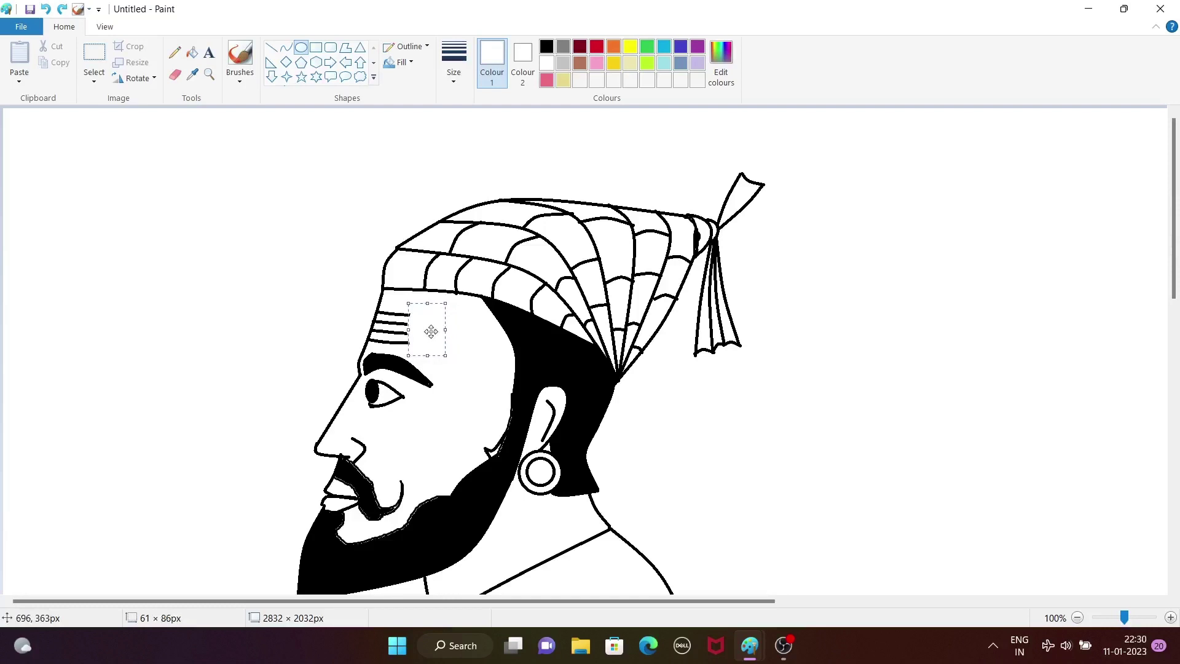
pyautogui.click(475, 359)
# Step: Join the rear ends of the four forehead lines with three short black curves, closing each stripe
pyautogui.click(547, 48)
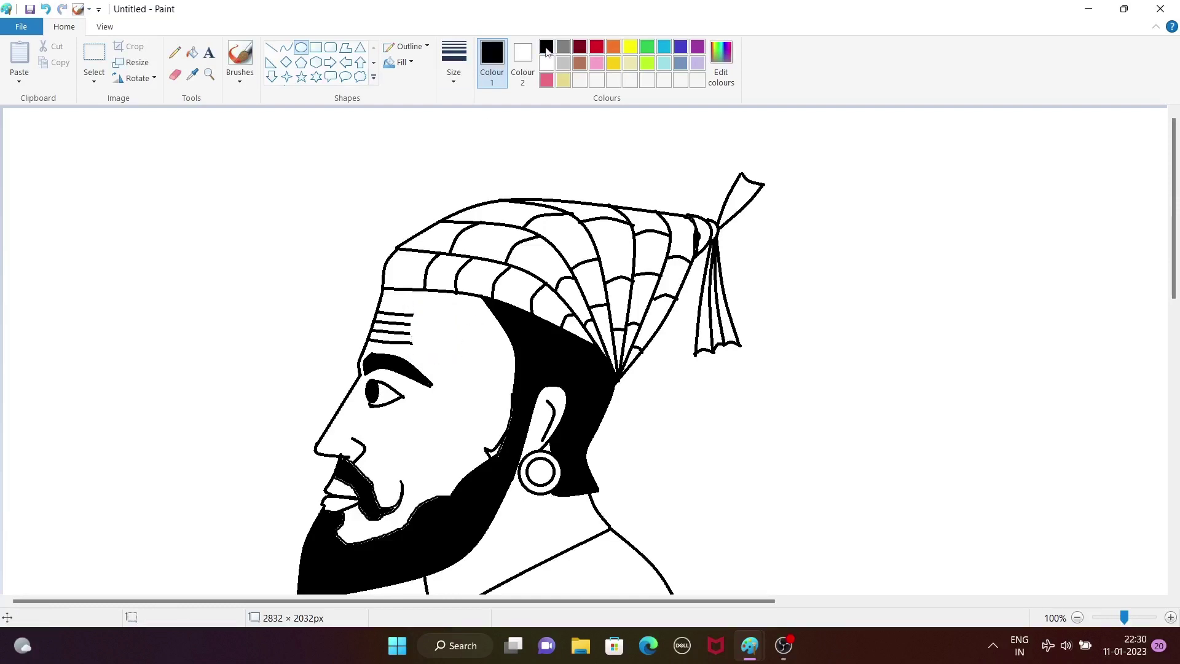
pyautogui.click(286, 47)
pyautogui.keyDown('ctrl'); pyautogui.scroll(2, 418, 316); pyautogui.keyUp('ctrl')
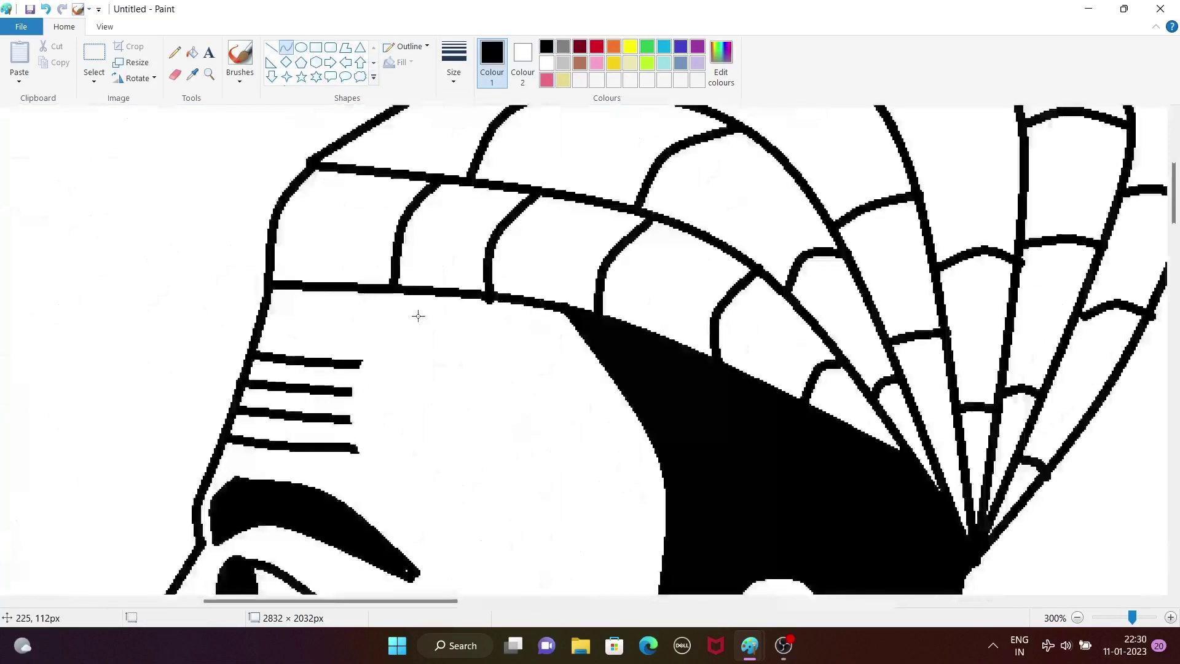
pyautogui.moveTo(363, 365)
pyautogui.mouseDown()
pyautogui.moveTo(345, 395)
pyautogui.moveTo(363, 381)
pyautogui.moveTo(351, 421)
pyautogui.moveTo(362, 406)
pyautogui.mouseUp()
pyautogui.click(363, 382)
pyautogui.click(359, 424)
pyautogui.click(362, 406)
pyautogui.moveTo(356, 452)
pyautogui.mouseDown()
pyautogui.moveTo(350, 421)
pyautogui.moveTo(362, 428)
pyautogui.moveTo(353, 432)
pyautogui.mouseUp()
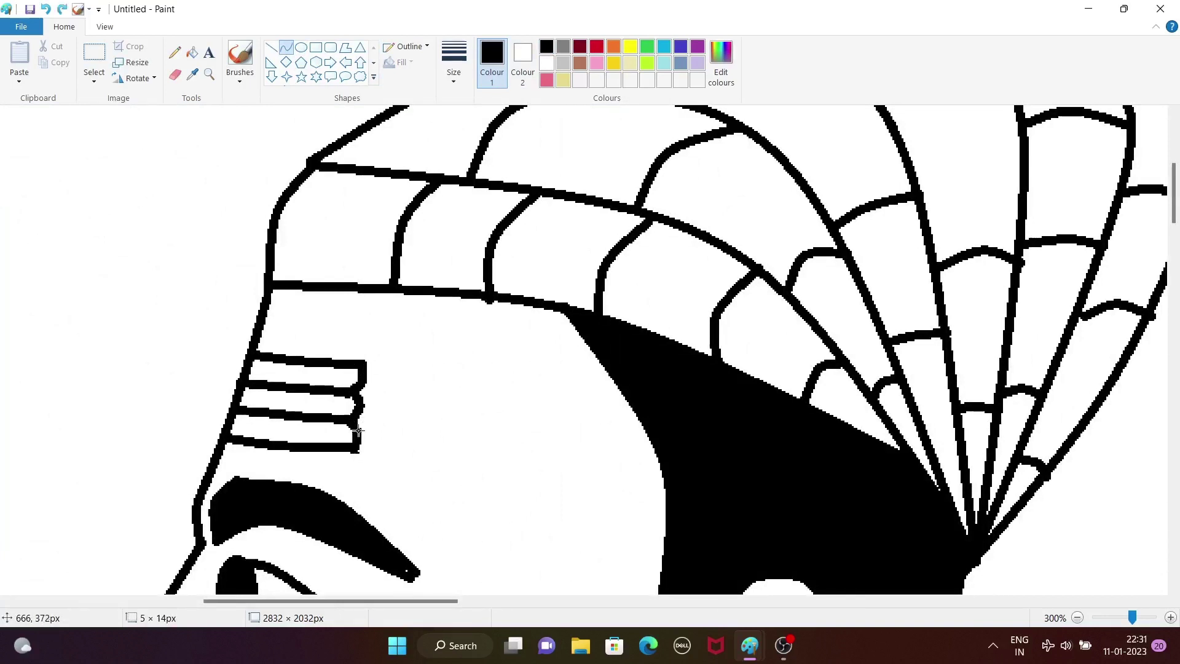
# Step: Draw short black curves across the front ends of the forehead stripes, enclosing small sections along the face outline
pyautogui.moveTo(259, 355)
pyautogui.mouseDown()
pyautogui.moveTo(227, 436)
pyautogui.moveTo(268, 403)
pyautogui.mouseUp()
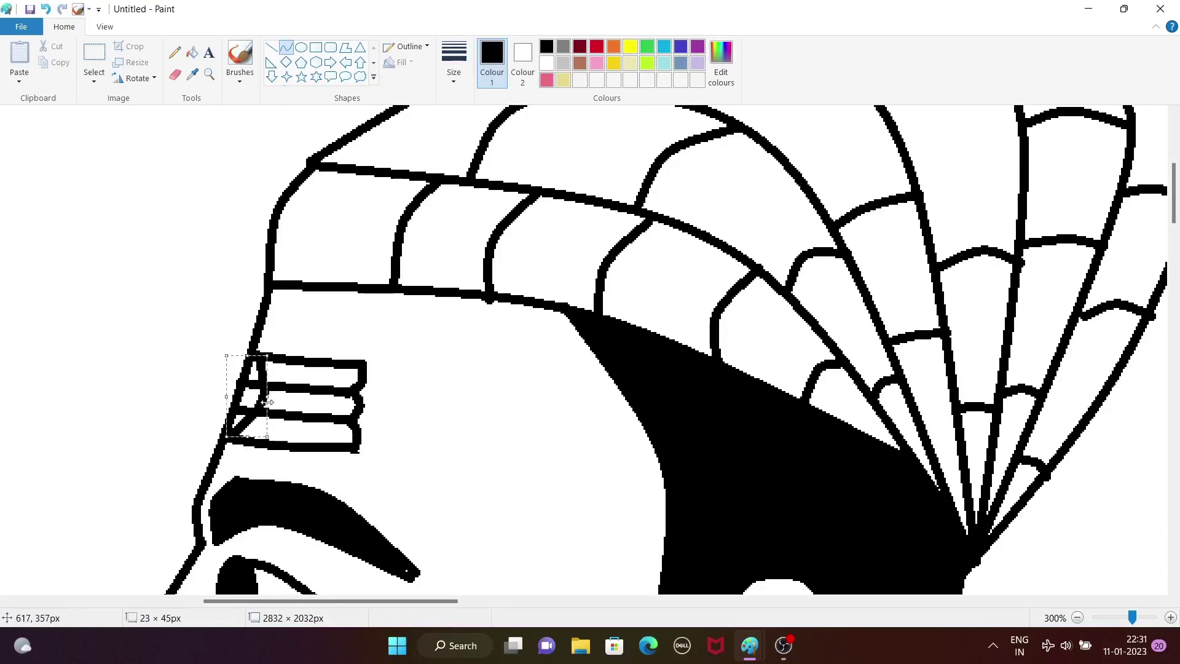
pyautogui.hotkey('ctrl', 'z')
pyautogui.moveTo(258, 356)
pyautogui.mouseDown()
pyautogui.moveTo(237, 409)
pyautogui.moveTo(269, 388)
pyautogui.mouseUp()
pyautogui.click(268, 386)
pyautogui.moveTo(243, 437); pyautogui.dragTo(246, 411)
pyautogui.moveTo(249, 421); pyautogui.dragTo(257, 423)
pyautogui.click(257, 423)
pyautogui.click(399, 372)
# Step: Fill the small front sections of the forehead mark with red
pyautogui.hscroll(-5, 399, 372)
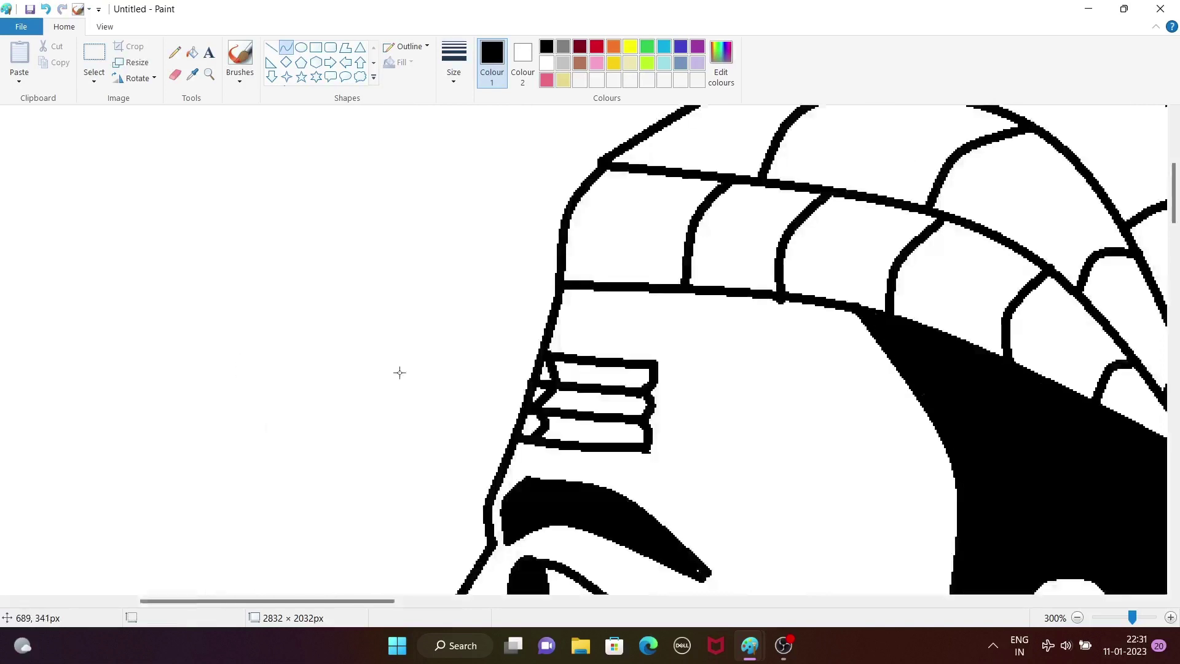
pyautogui.click(598, 46)
pyautogui.click(192, 52)
pyautogui.click(545, 386)
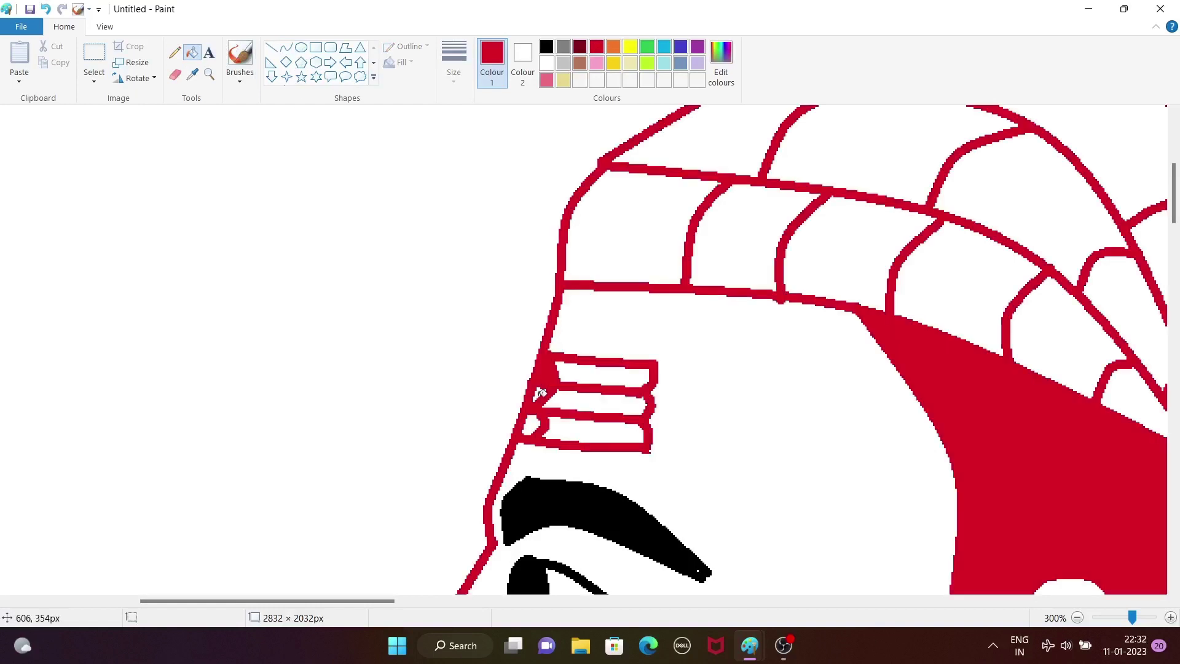
pyautogui.hotkey('ctrl', 'z')
pyautogui.hotkey('ctrl', 'y')
pyautogui.hotkey('ctrl', 'z')
pyautogui.click(541, 392)
pyautogui.click(531, 425)
pyautogui.scroll(-3, 654, 443)
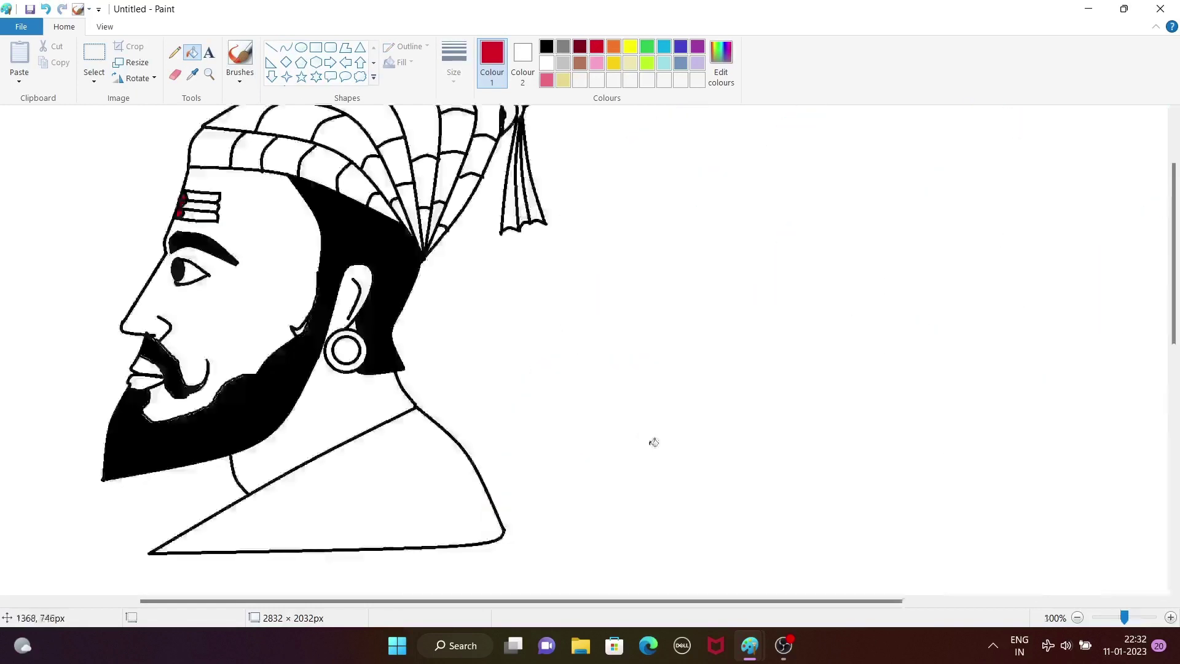
pyautogui.click(654, 442)
pyautogui.hotkey('ctrl', 'z')
pyautogui.scroll(1, 654, 443)
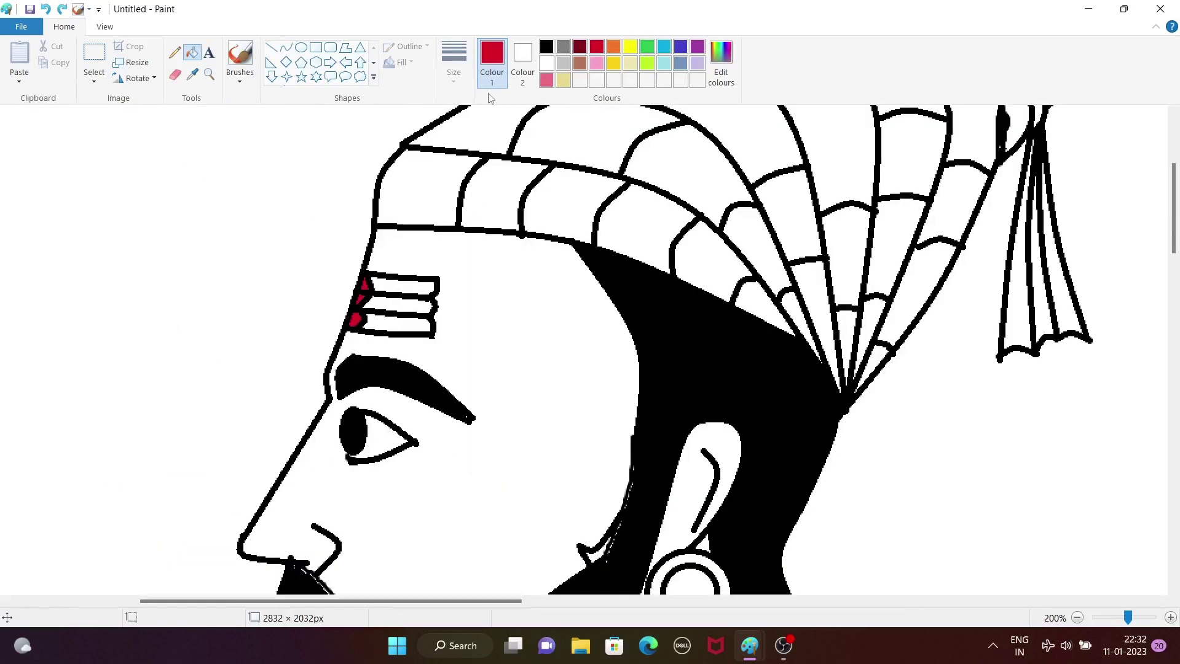
# Step: Fill the face with light yellow, leaving the forehead stripes white
pyautogui.click(631, 63)
pyautogui.click(548, 285)
pyautogui.scroll(-1, 460, 312)
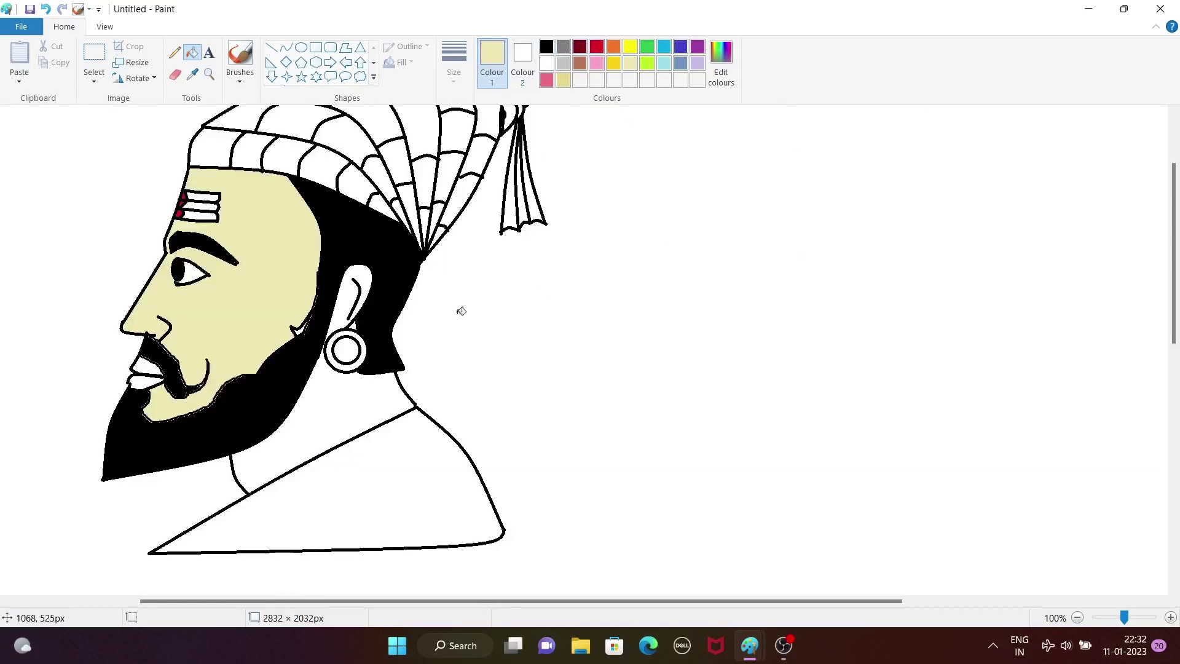
# Step: Draw a short red curve on the forehead between the striped mark and the eyebrow
pyautogui.scroll(2, 429, 336)
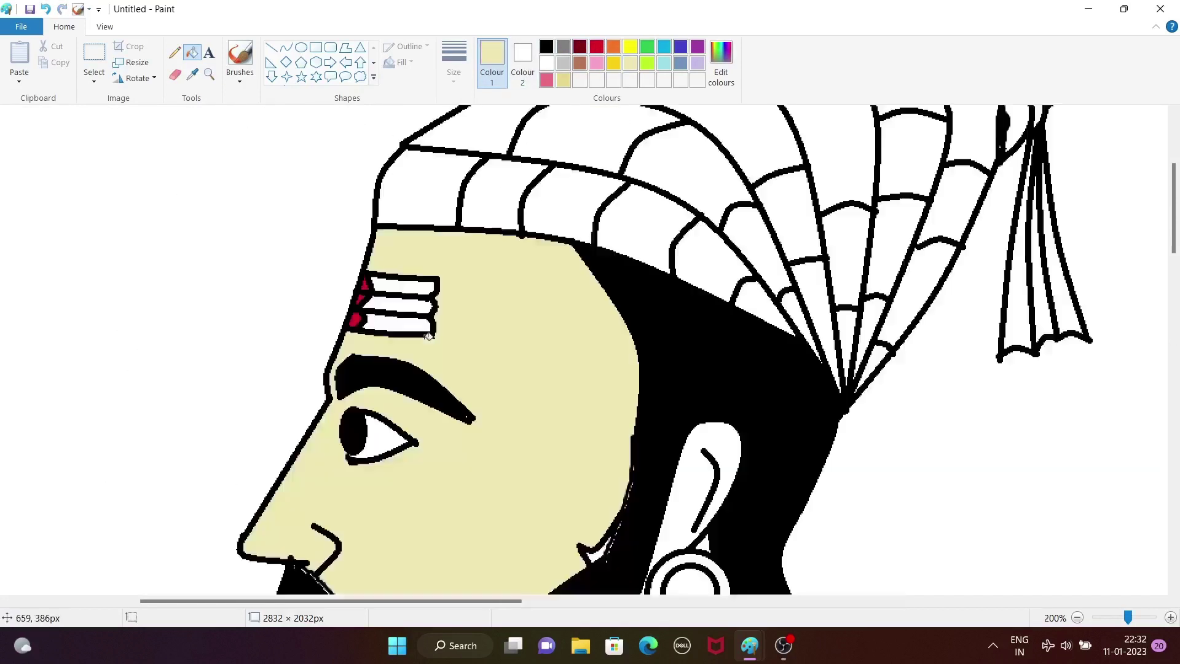
pyautogui.click(618, 47)
pyautogui.click(597, 47)
pyautogui.click(287, 48)
pyautogui.moveTo(541, 453)
pyautogui.mouseDown()
pyautogui.moveTo(507, 468)
pyautogui.moveTo(522, 466)
pyautogui.mouseUp()
pyautogui.click(525, 466)
pyautogui.click(702, 456)
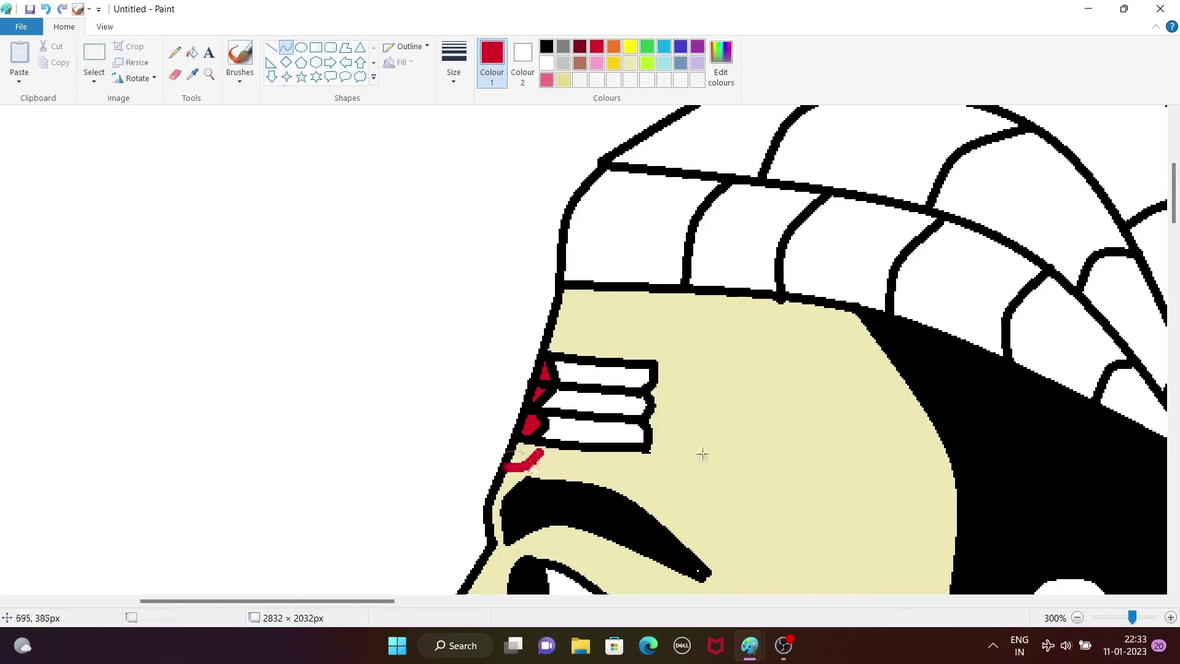
pyautogui.scroll(-1, 703, 455)
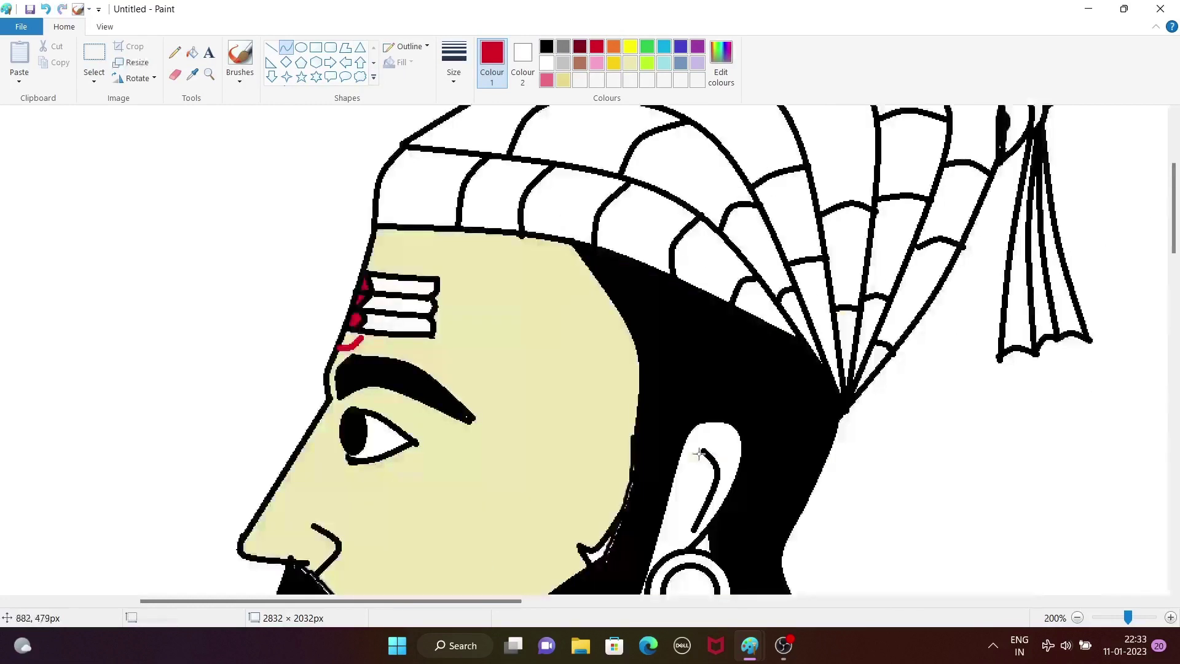
# Step: Fill the ear and neck with light yellow
pyautogui.click(630, 63)
pyautogui.click(192, 53)
pyautogui.scroll(-1, 465, 245)
pyautogui.click(358, 292)
pyautogui.click(347, 387)
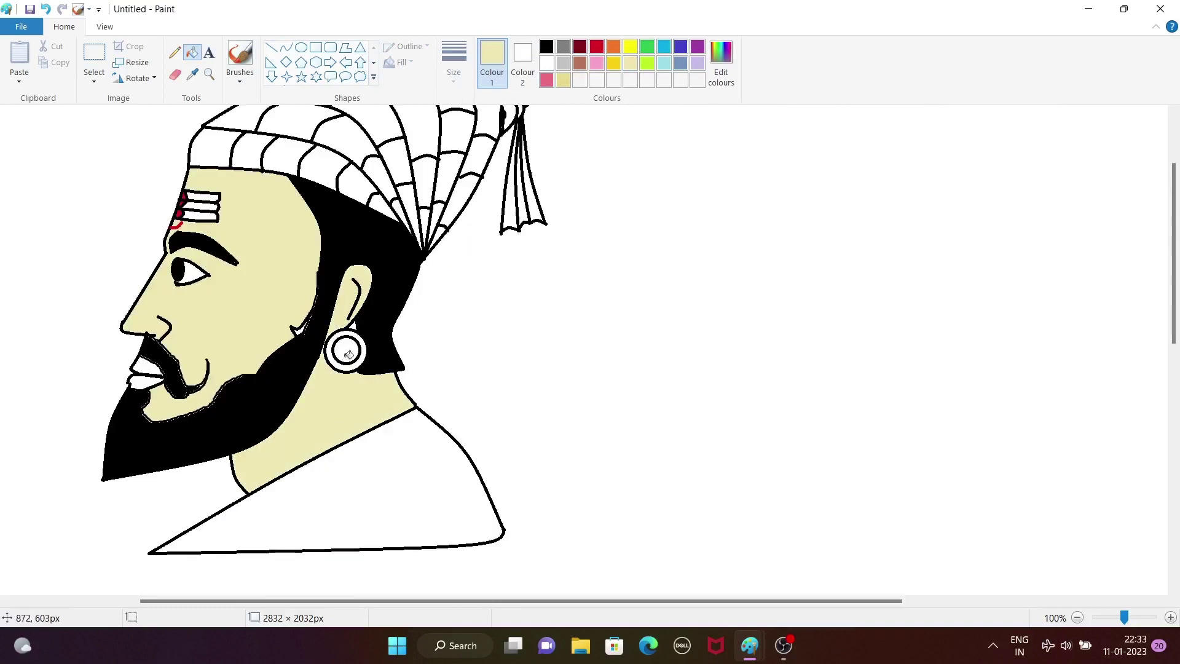
# Step: Fill the outer ring of the earring with golden yellow
pyautogui.click(618, 62)
pyautogui.click(363, 352)
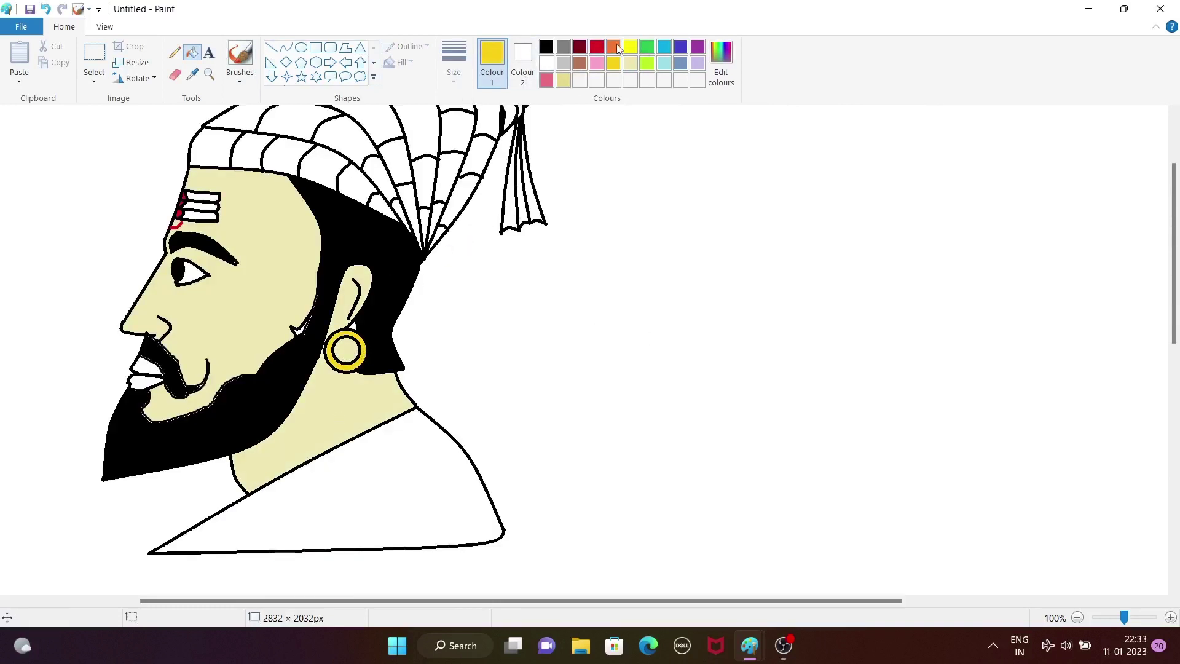
# Step: Mix a custom dark red by lowering the red's luminosity and fill both lips with it
pyautogui.click(596, 46)
pyautogui.click(721, 61)
pyautogui.moveTo(766, 291); pyautogui.dragTo(765, 280)
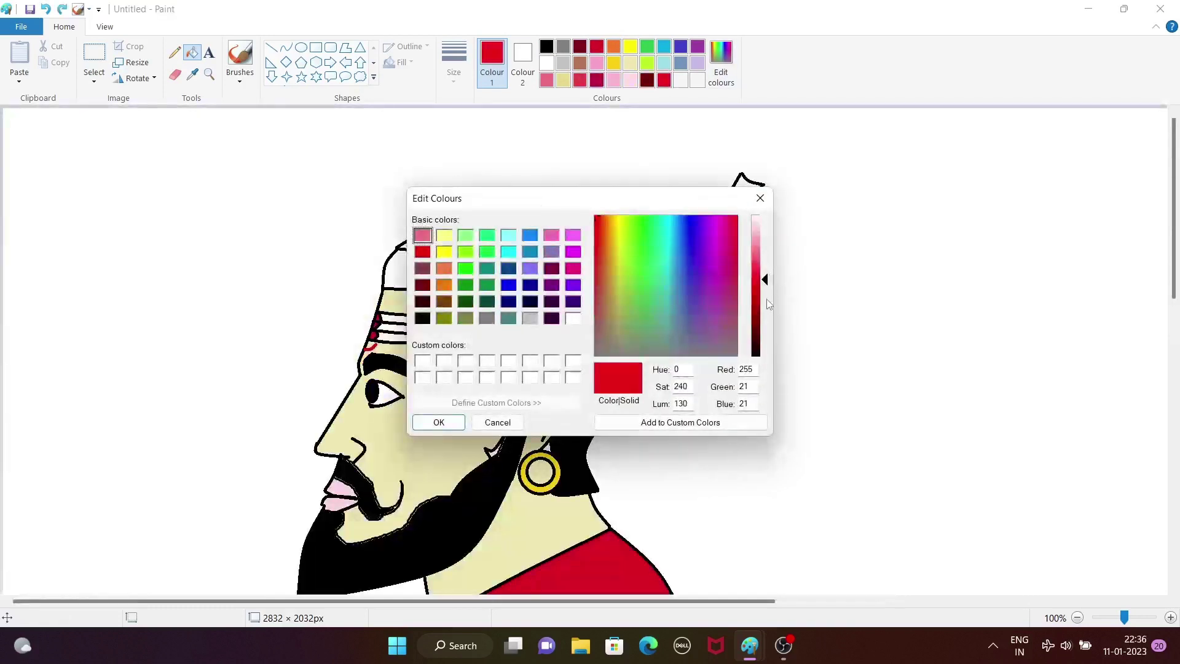
pyautogui.moveTo(766, 287); pyautogui.dragTo(767, 317)
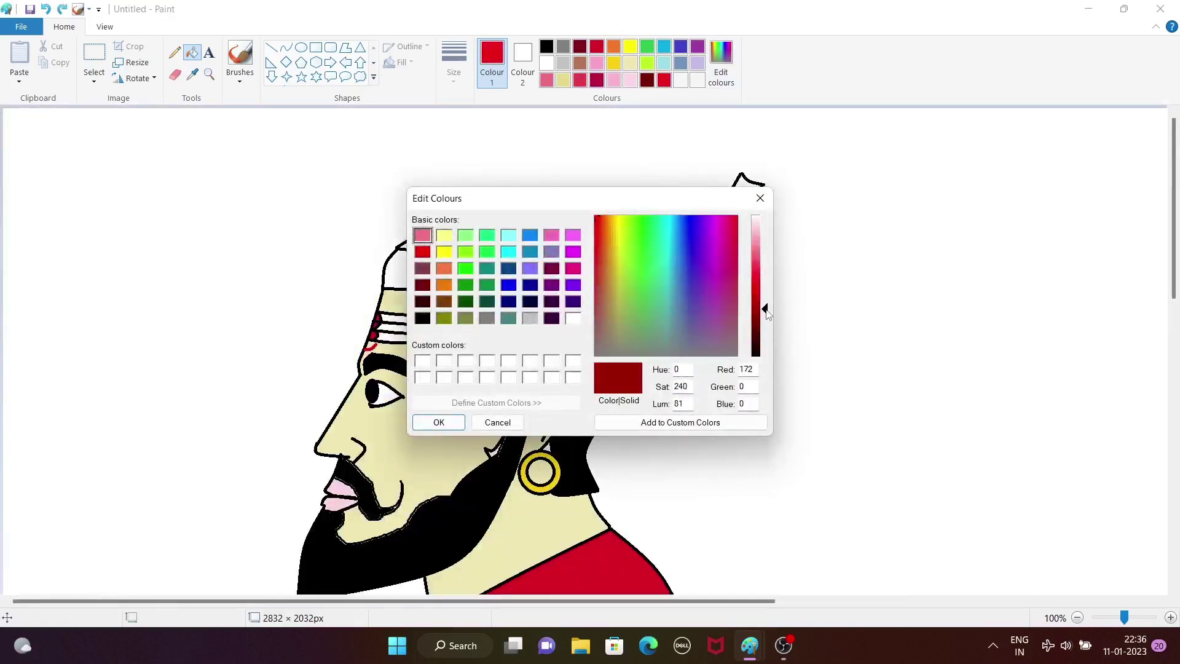
pyautogui.click(439, 422)
pyautogui.click(338, 488)
pyautogui.click(340, 504)
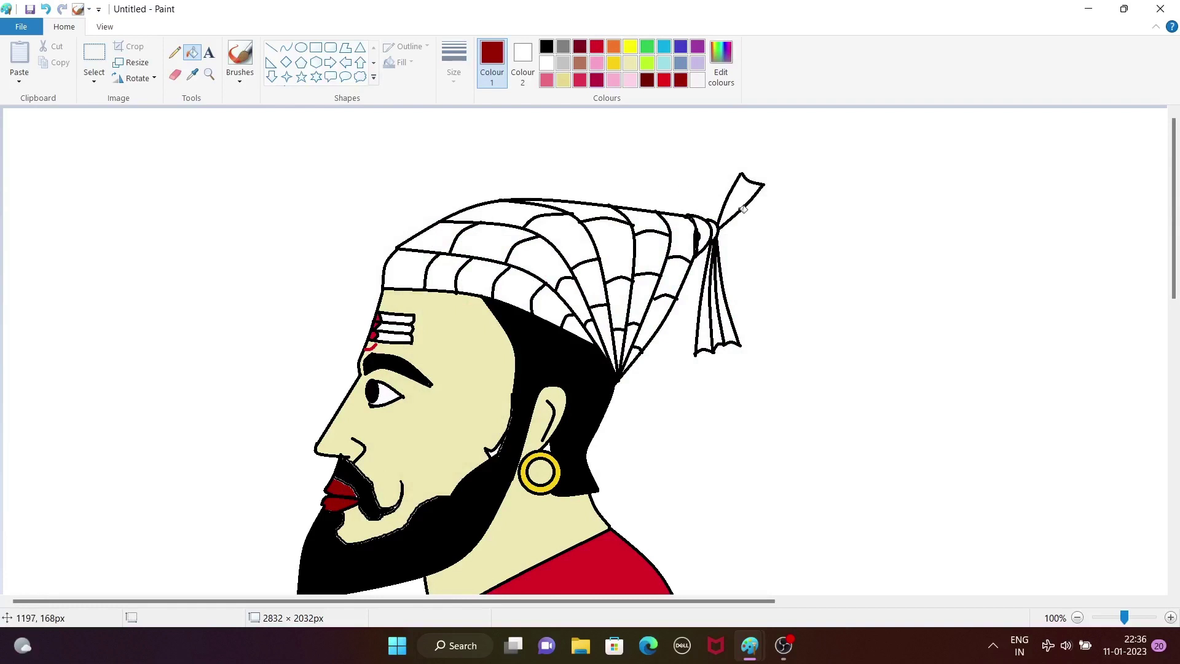
# Step: Fill one section in the turban's middle band and one section in its lower band with orange
pyautogui.click(505, 244)
pyautogui.hotkey('ctrl', 'z')
pyautogui.click(613, 47)
pyautogui.click(496, 254)
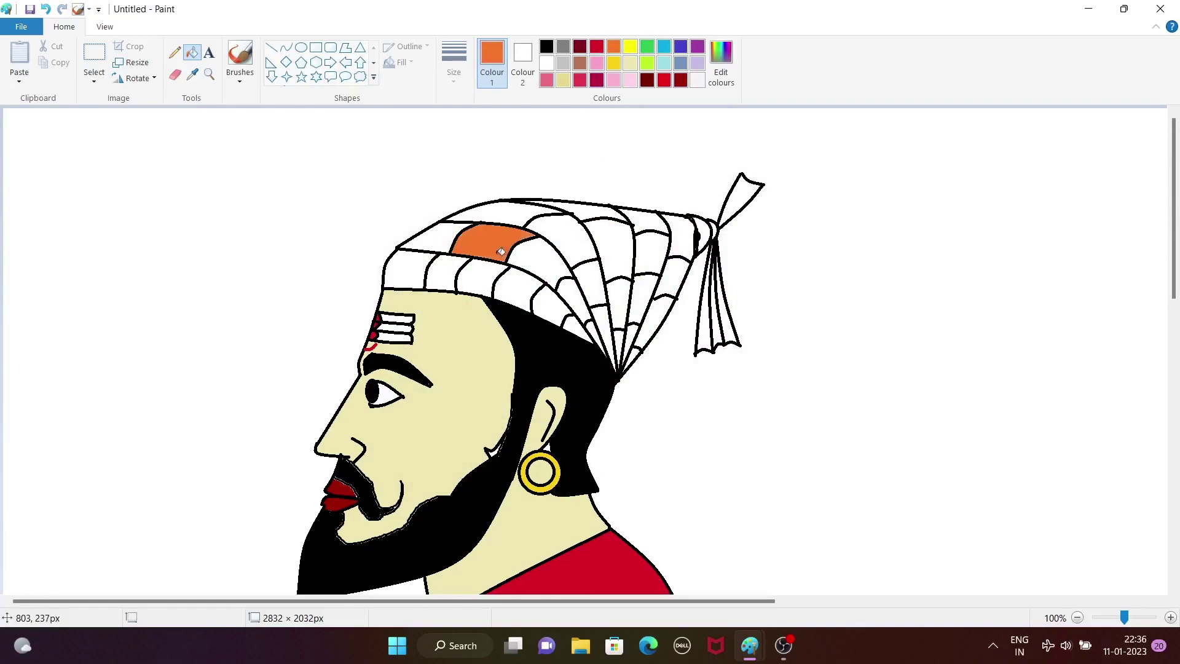
pyautogui.click(514, 284)
pyautogui.click(461, 268)
pyautogui.hotkey('ctrl', 'z')
pyautogui.click(407, 271)
pyautogui.click(475, 277)
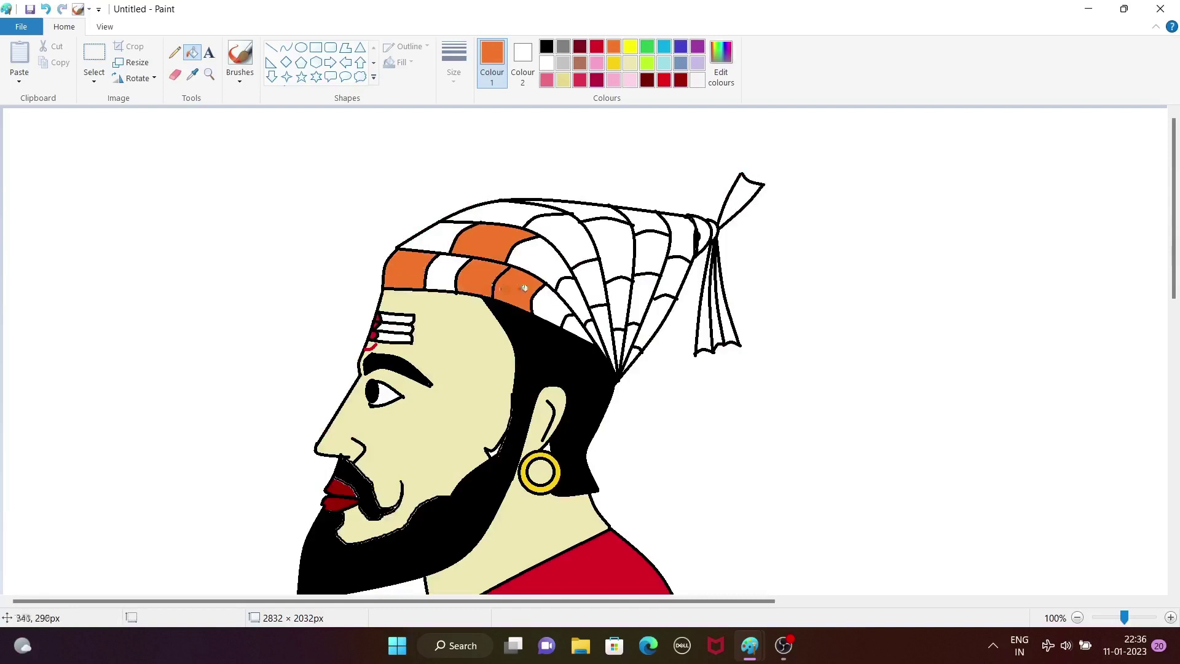
pyautogui.click(556, 305)
pyautogui.hotkey('ctrl', 'z')
pyautogui.hotkey('ctrl', 'z')
pyautogui.hotkey('ctrl', 'z')
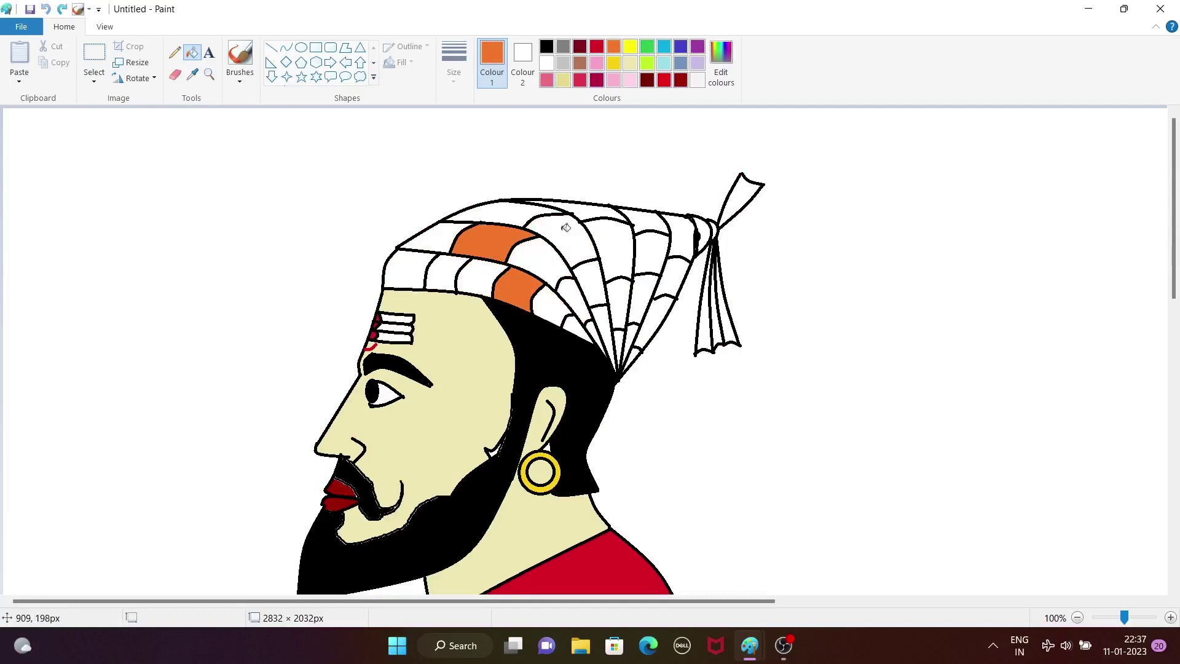
# Step: Fill alternating sections of the turban's lower band and rear pleats with orange
pyautogui.click(441, 270)
pyautogui.click(578, 292)
pyautogui.click(588, 243)
pyautogui.click(620, 298)
pyautogui.click(651, 252)
pyautogui.click(673, 277)
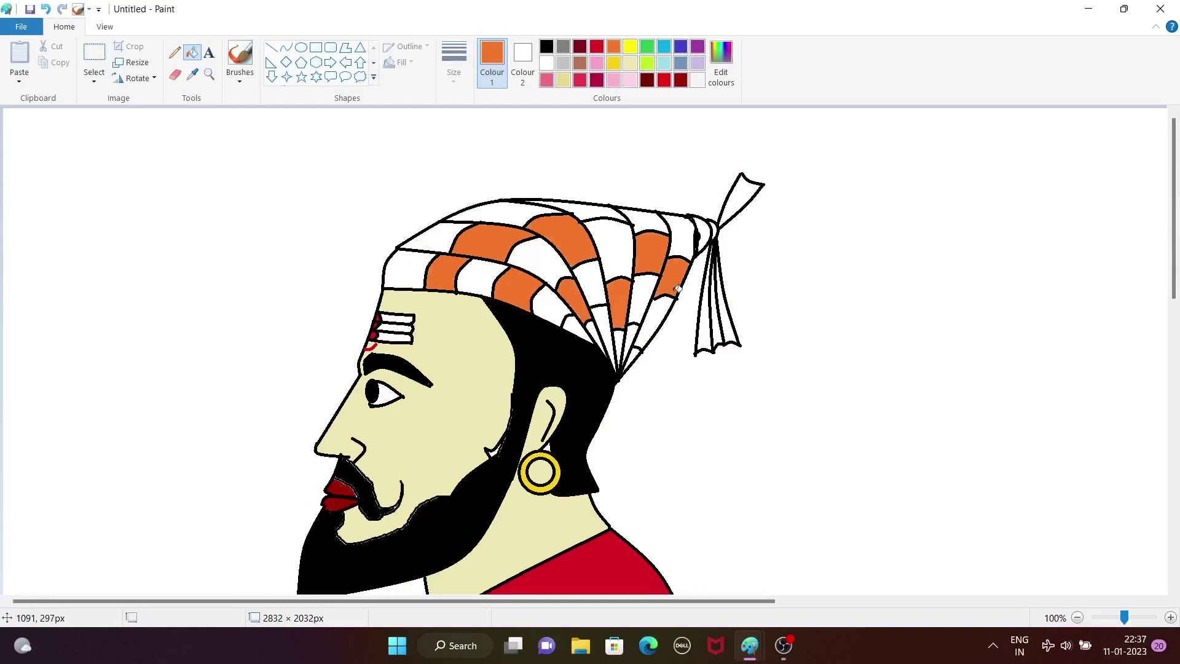
pyautogui.click(637, 356)
# Step: Fill the remaining white sections of the turban's front and lower bands with golden yellow
pyautogui.click(614, 63)
pyautogui.click(402, 273)
pyautogui.click(430, 240)
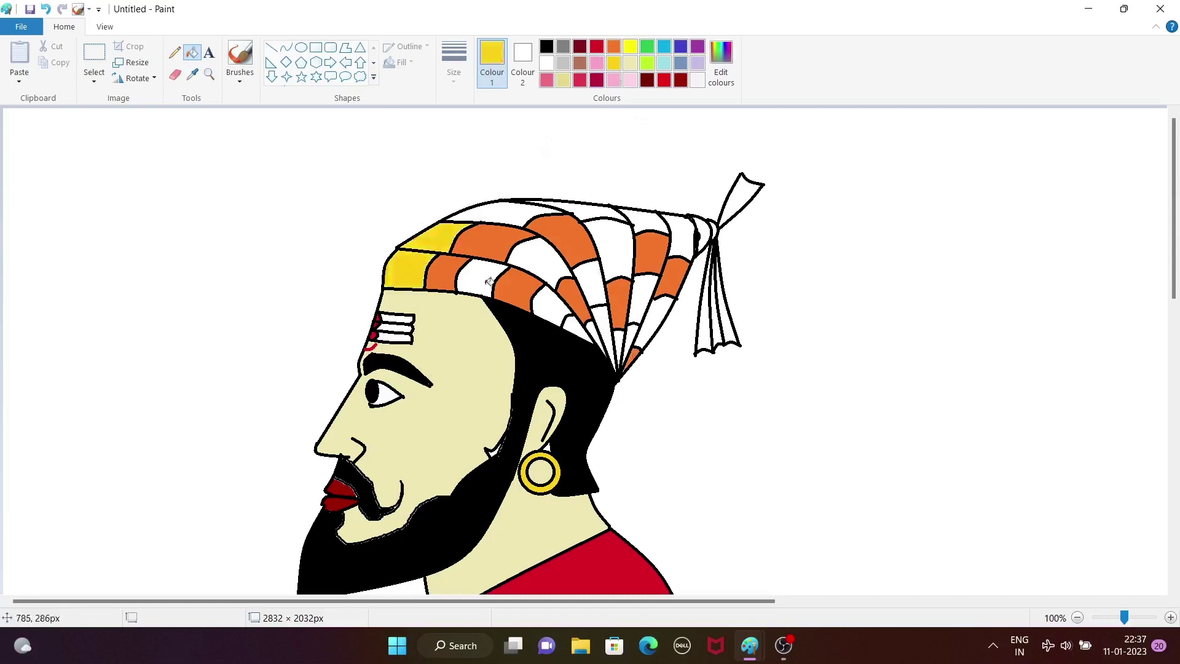
pyautogui.click(479, 277)
pyautogui.click(538, 258)
pyautogui.click(516, 211)
pyautogui.click(549, 306)
pyautogui.click(579, 326)
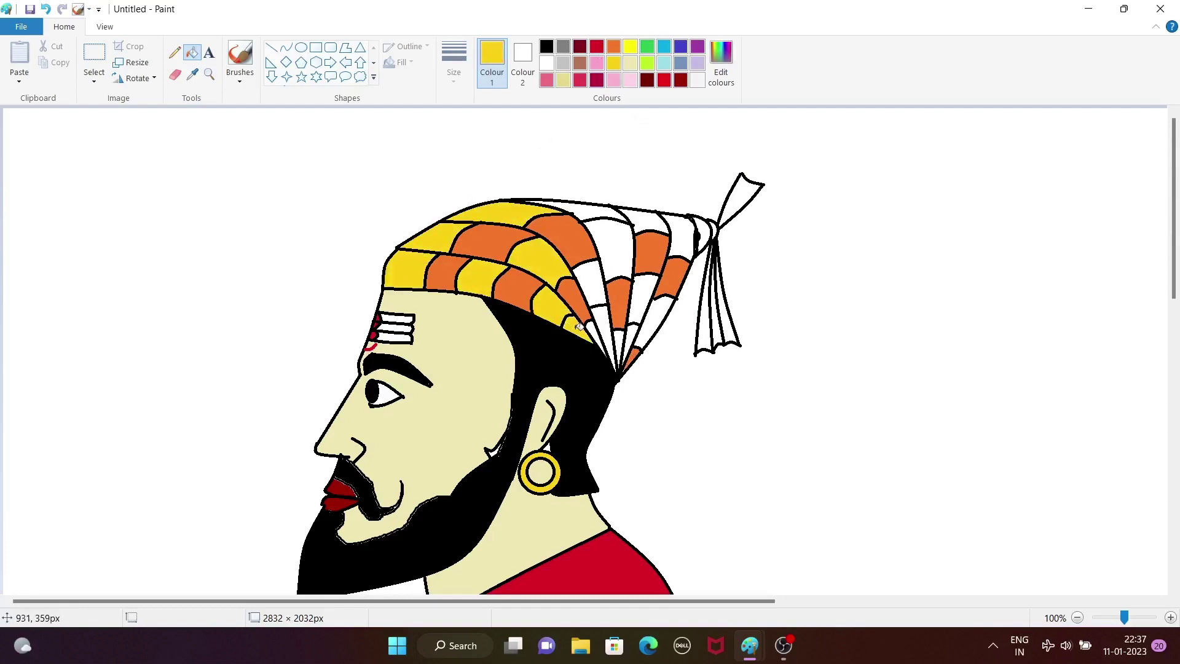
# Step: Fill the remaining white sections of the turban's rear pleats with golden yellow, including the narrow slivers where they converge
pyautogui.click(619, 268)
pyautogui.click(602, 211)
pyautogui.click(589, 283)
pyautogui.click(610, 326)
pyautogui.click(643, 298)
pyautogui.click(654, 323)
pyautogui.click(678, 236)
pyautogui.click(646, 221)
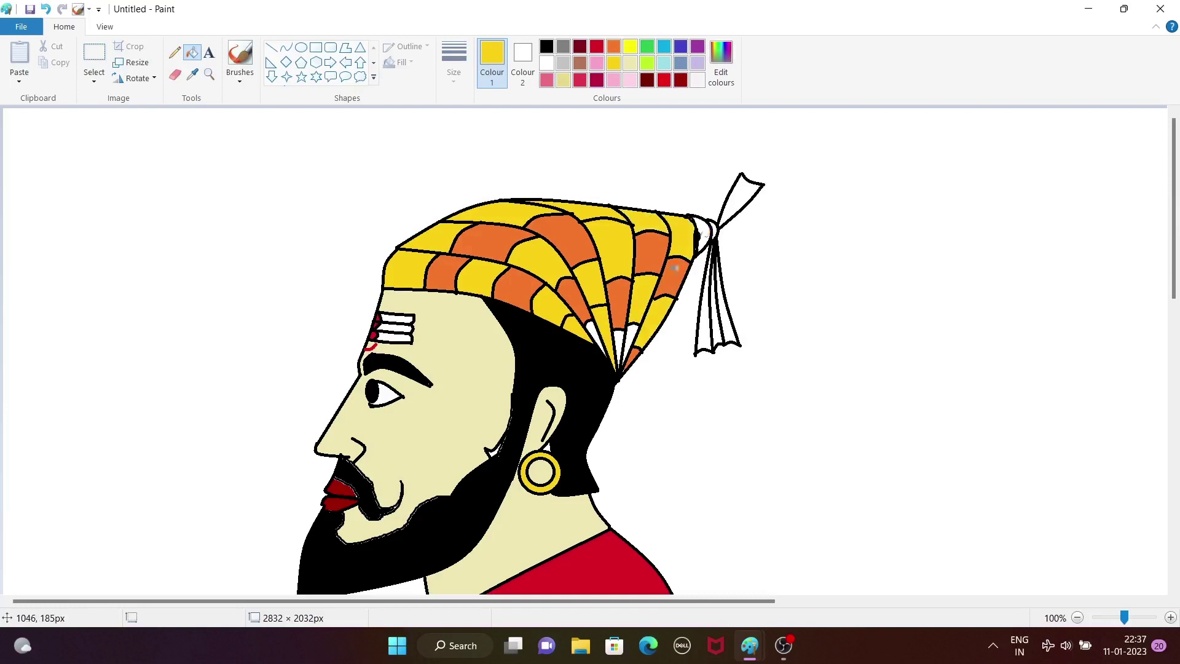
pyautogui.click(628, 340)
pyautogui.click(618, 340)
pyautogui.click(592, 333)
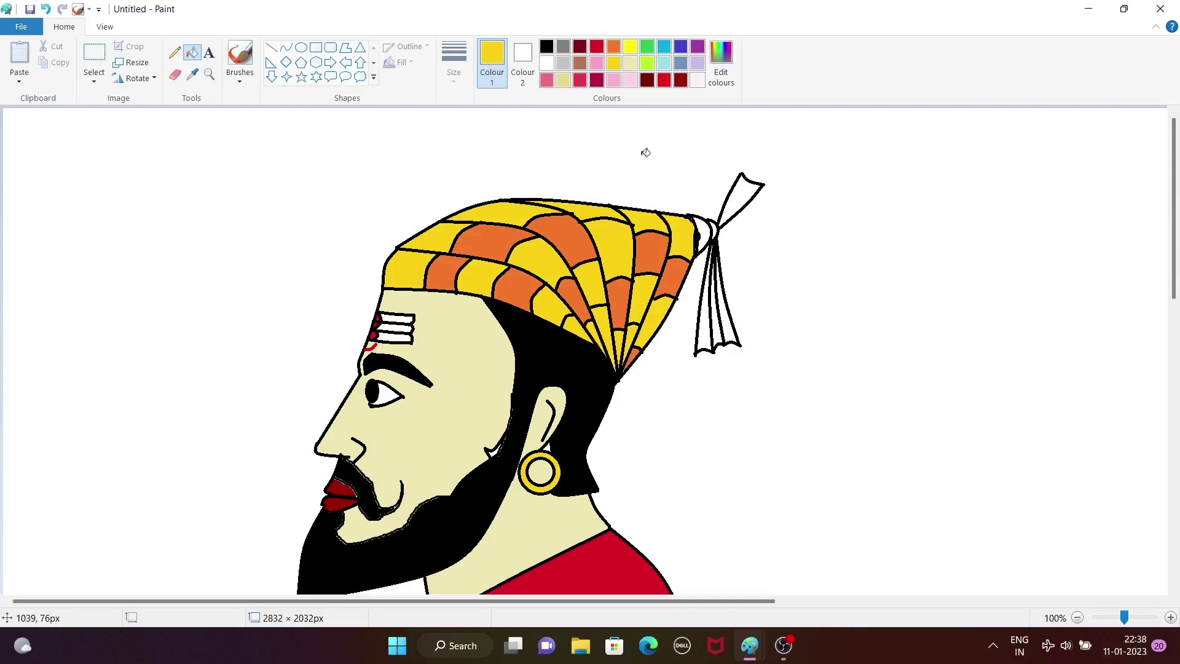
# Step: Fill the outer strands of the turban's hanging tassel with indigo blue
pyautogui.click(681, 47)
pyautogui.click(727, 323)
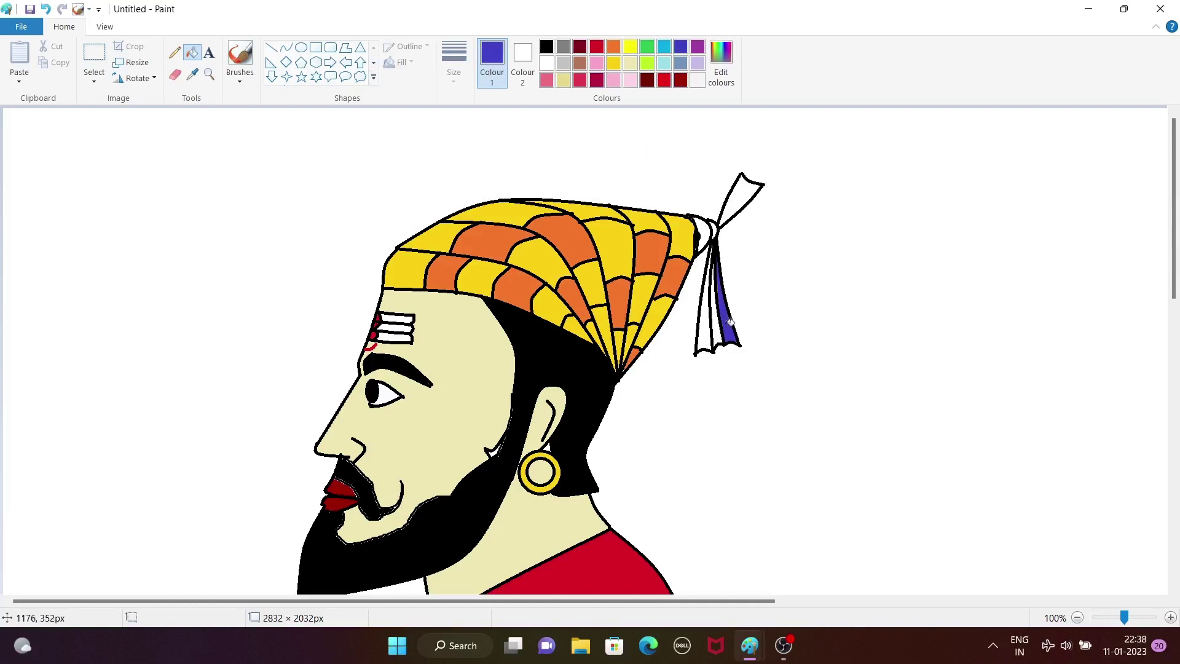
pyautogui.click(705, 330)
# Step: Fill the middle strand of the hanging tassel with purple and the upright tail above the knot with indigo blue
pyautogui.click(697, 47)
pyautogui.click(717, 326)
pyautogui.click(739, 197)
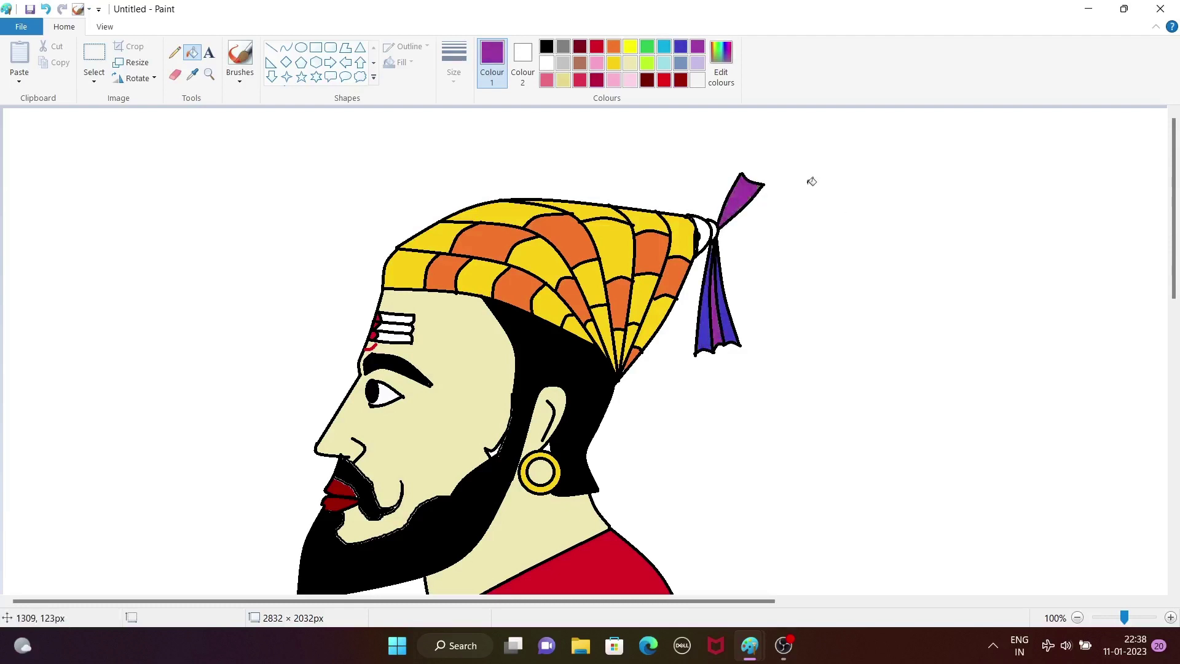
pyautogui.click(681, 47)
pyautogui.click(742, 194)
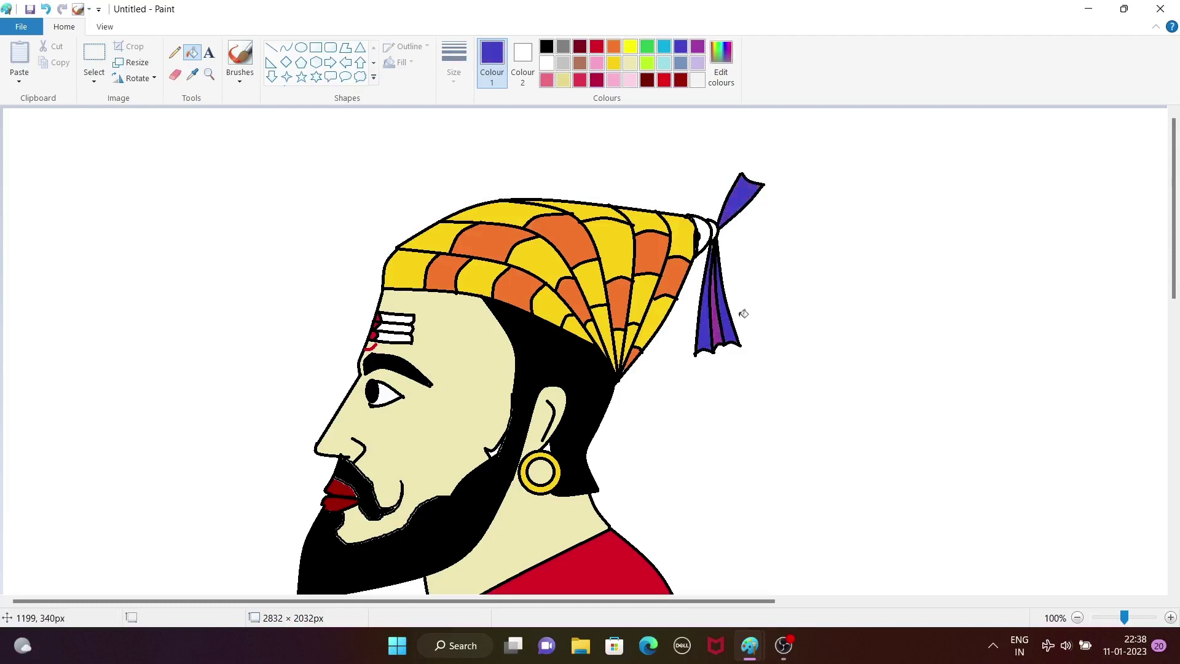
# Step: Recolour the outer strands of the hanging tassel purple
pyautogui.click(698, 46)
pyautogui.click(707, 307)
pyautogui.click(733, 315)
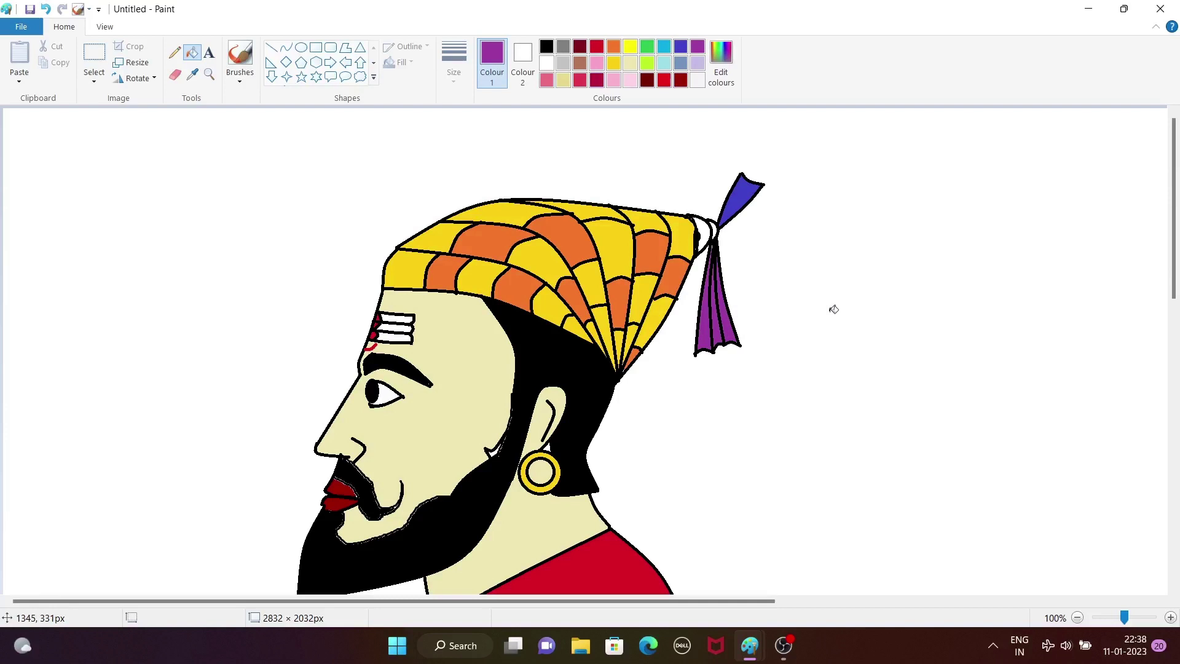
# Step: Fill both parts of the knot at the back of the turban with turquoise
pyautogui.click(681, 46)
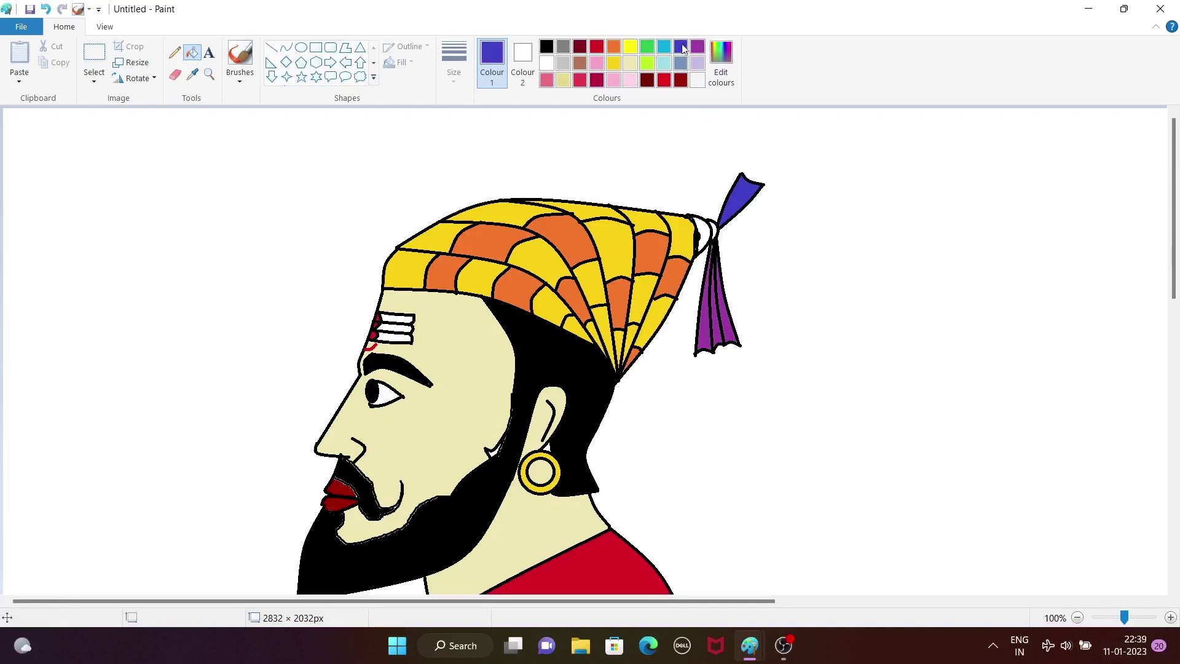
pyautogui.click(664, 46)
pyautogui.click(704, 235)
pyautogui.click(715, 228)
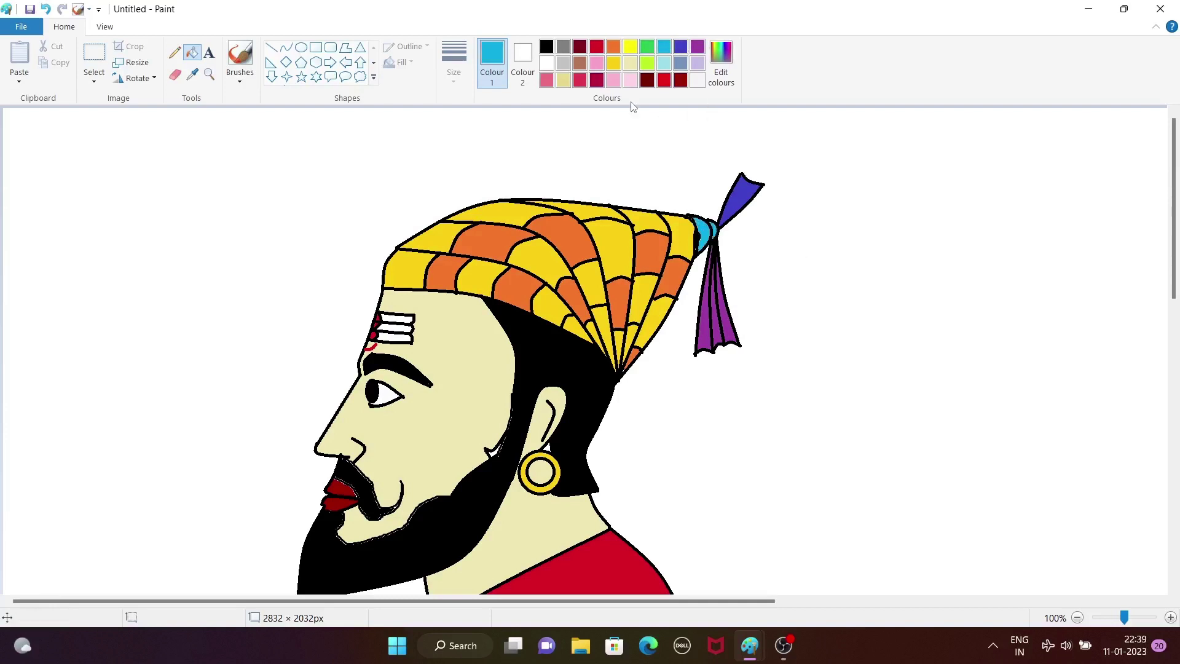
# Step: Fill the larger part of the knot beside the turban with red, keeping the small tie turquoise
pyautogui.click(597, 47)
pyautogui.click(705, 234)
pyautogui.click(717, 233)
pyautogui.hotkey('ctrl', 'z')
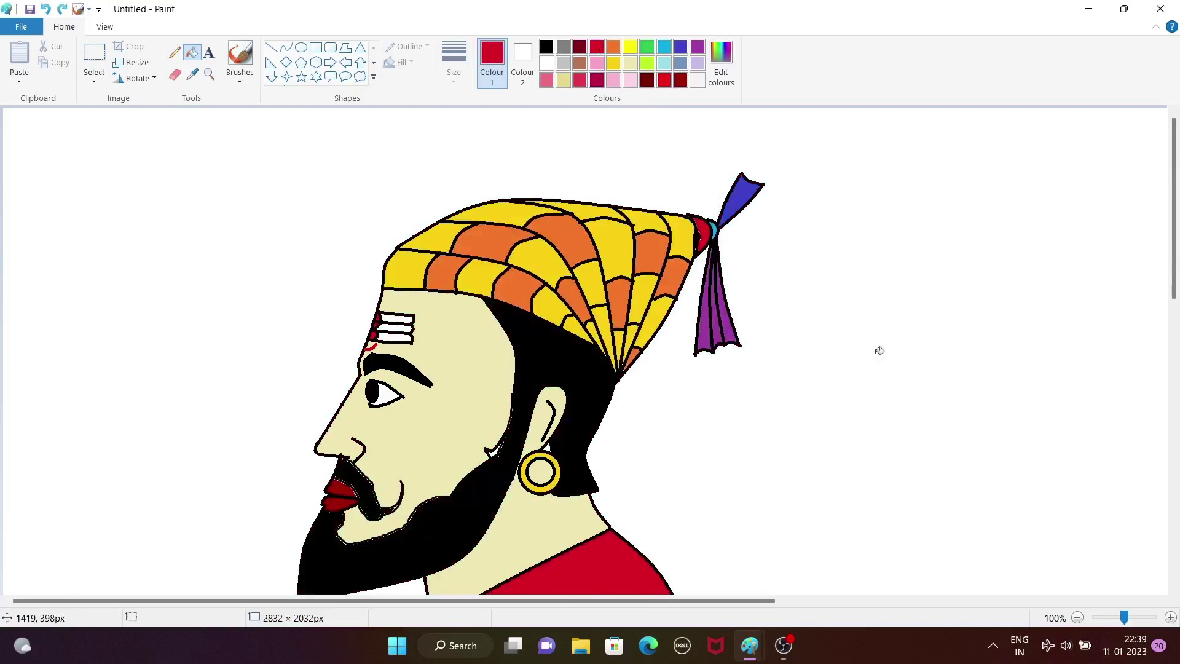
# Step: Add the red text "JAY SHIVRAY" in the blank area in front of the forehead and fit its text box to it
pyautogui.scroll(-2, 879, 351)
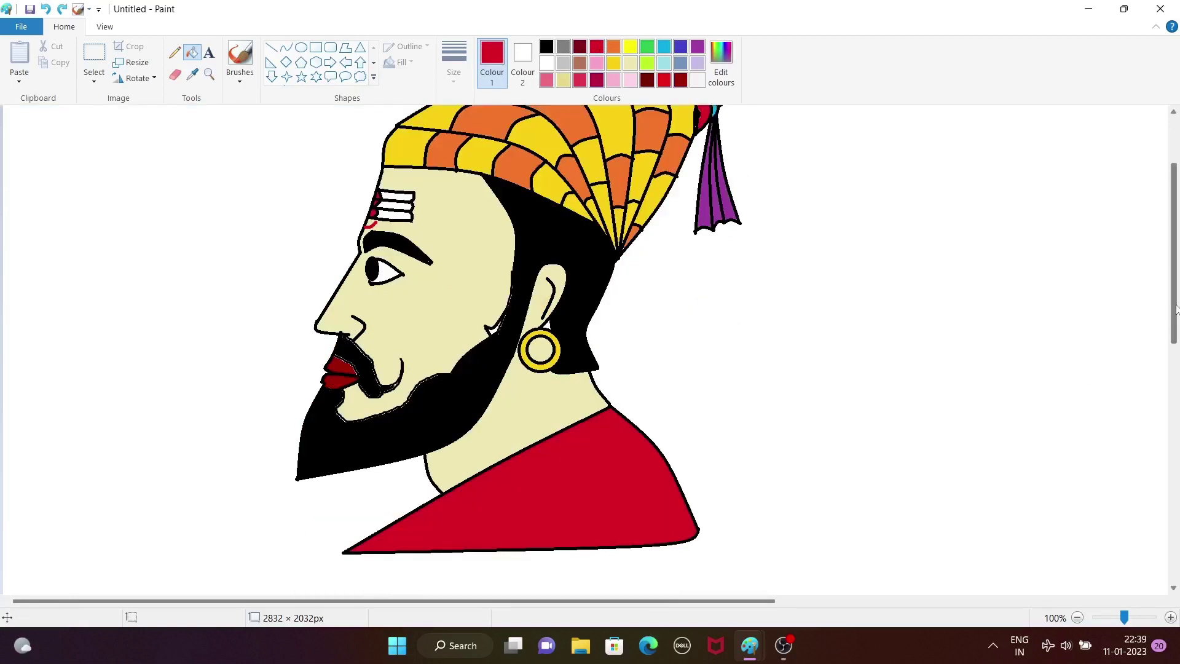
pyautogui.moveTo(1176, 315); pyautogui.dragTo(1176, 293)
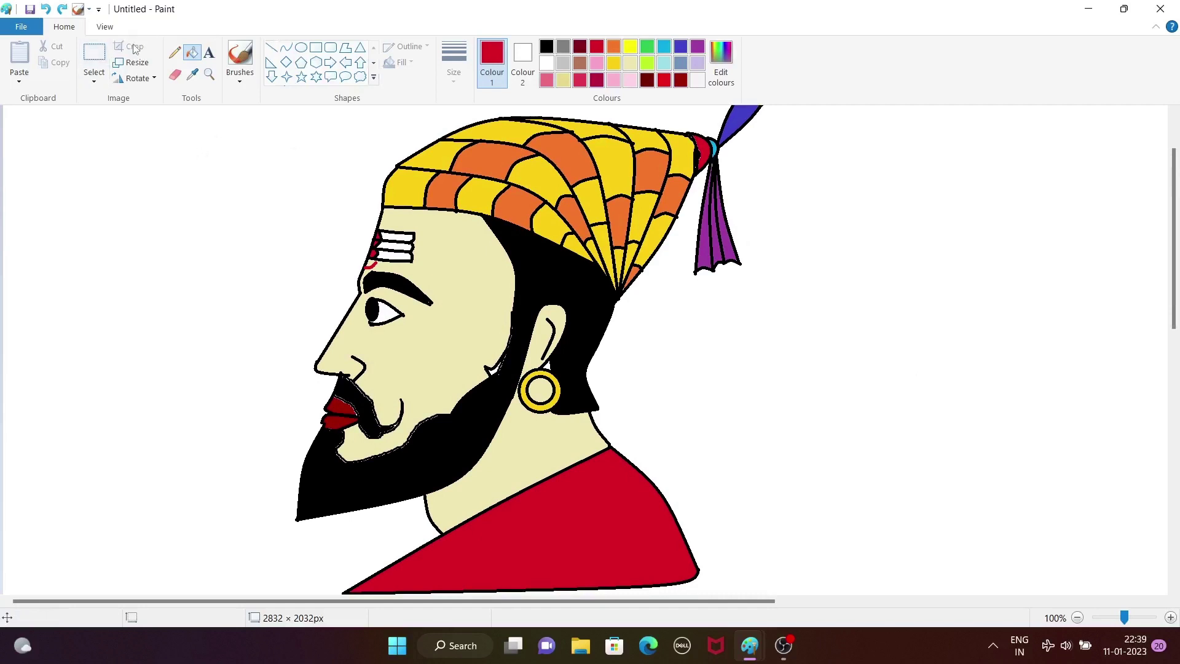
pyautogui.click(209, 54)
pyautogui.moveTo(64, 197); pyautogui.dragTo(374, 302)
pyautogui.doubleClick(206, 248)
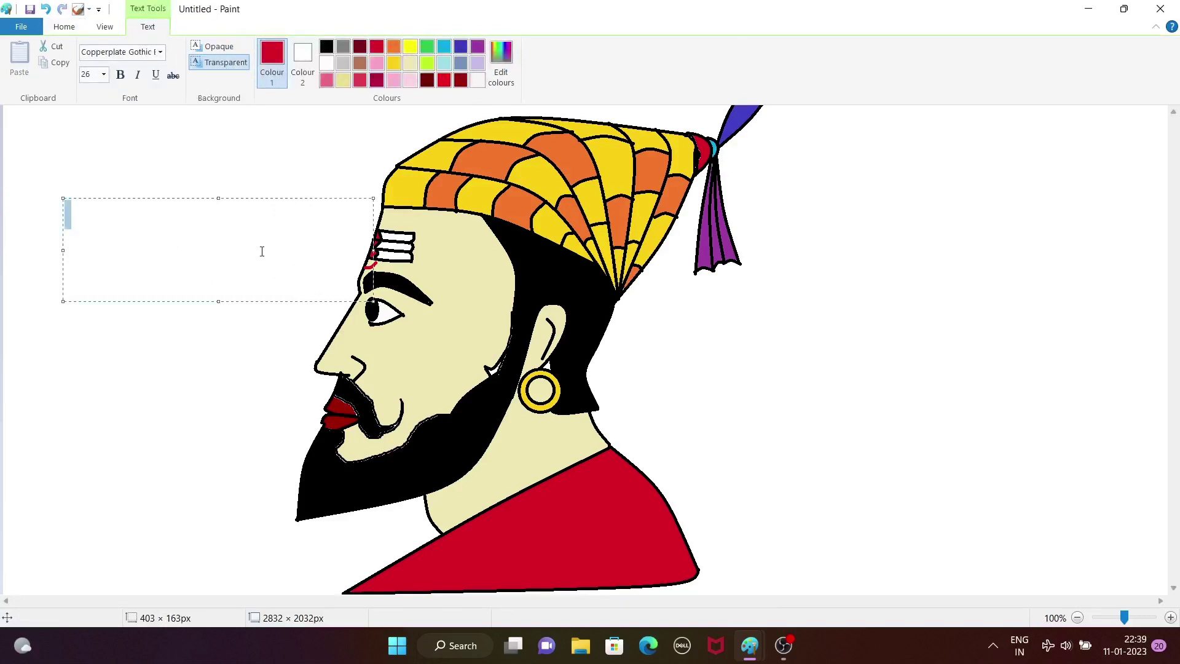
pyautogui.write('JAY SHI')
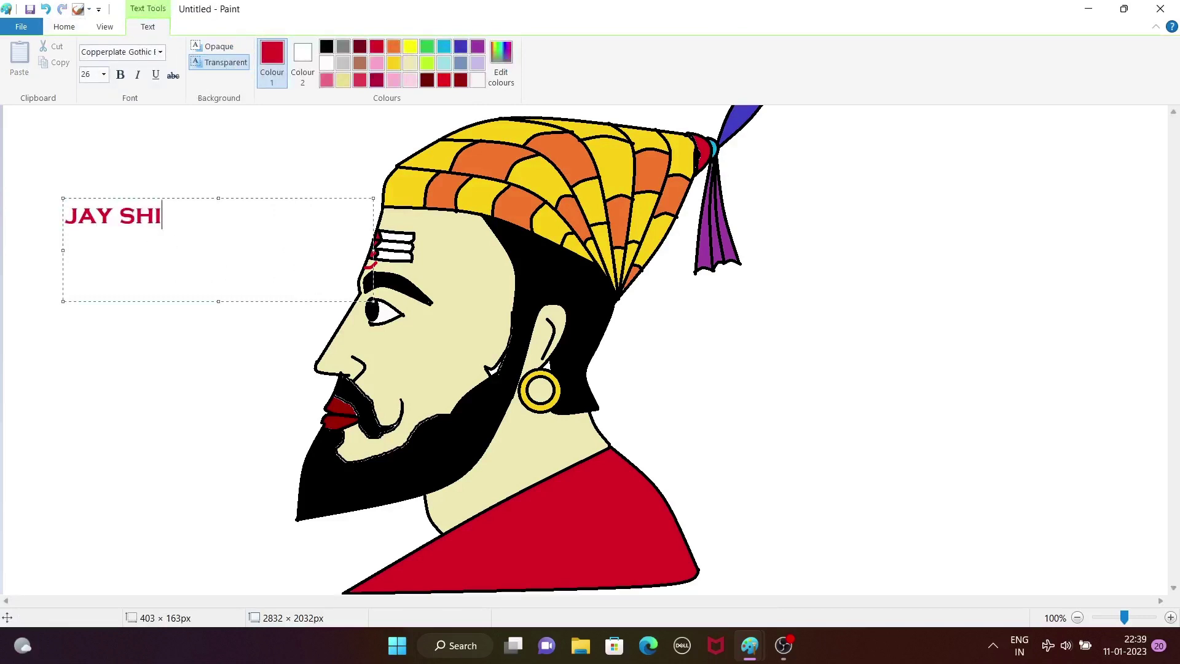
pyautogui.write('VRAY')
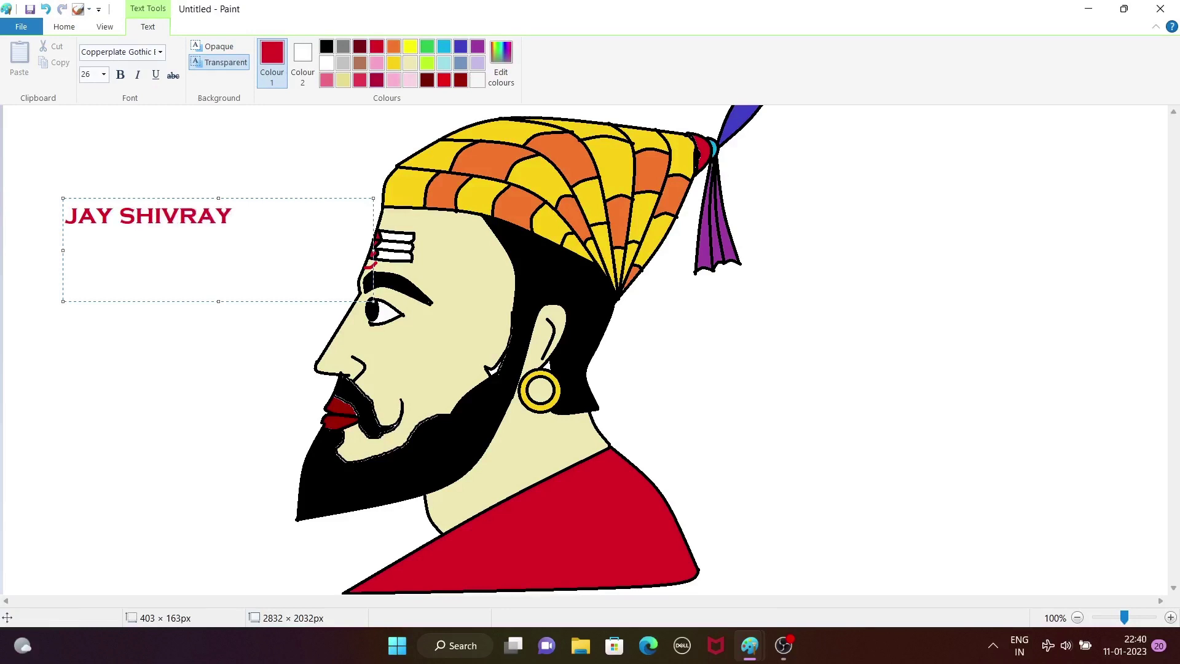
pyautogui.moveTo(373, 251); pyautogui.dragTo(256, 242)
pyautogui.click(319, 172)
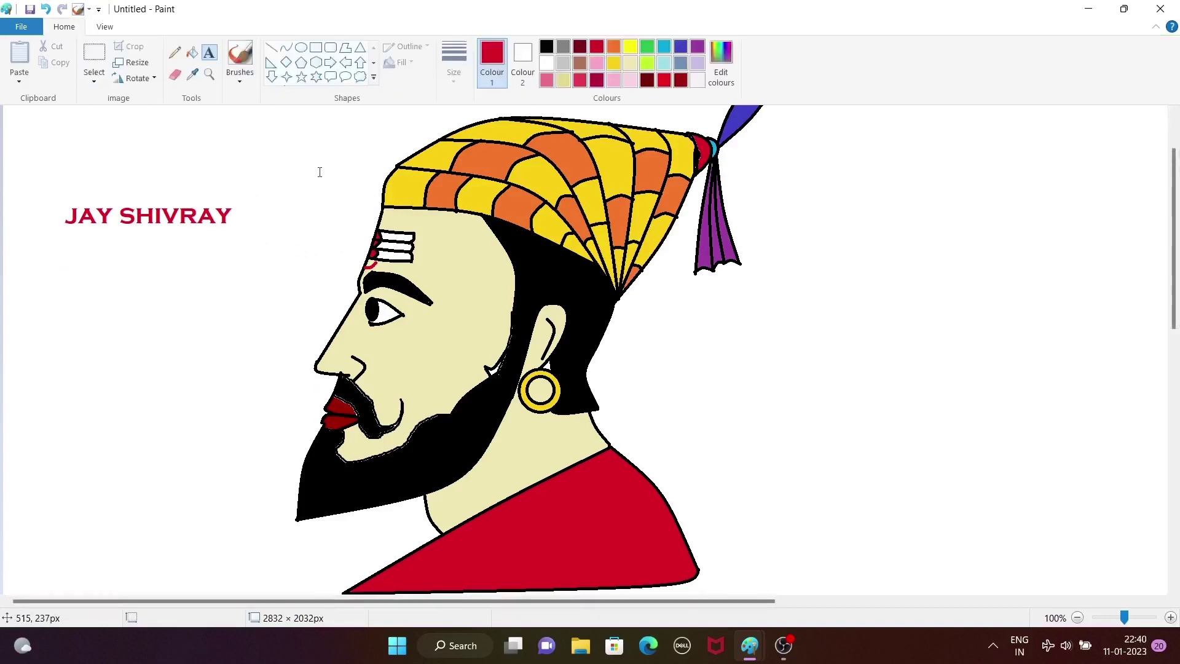